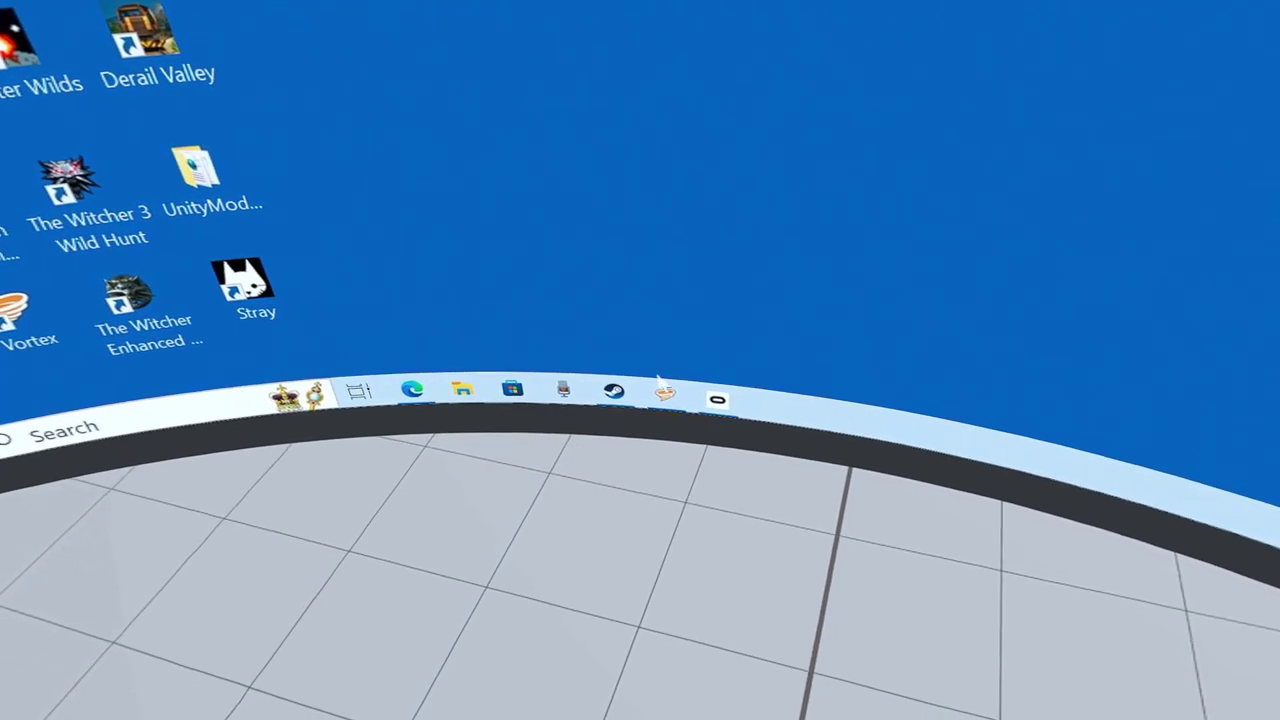
Step: Bring up the Vortex mod manager window and minimize it again
left_click(634, 456)
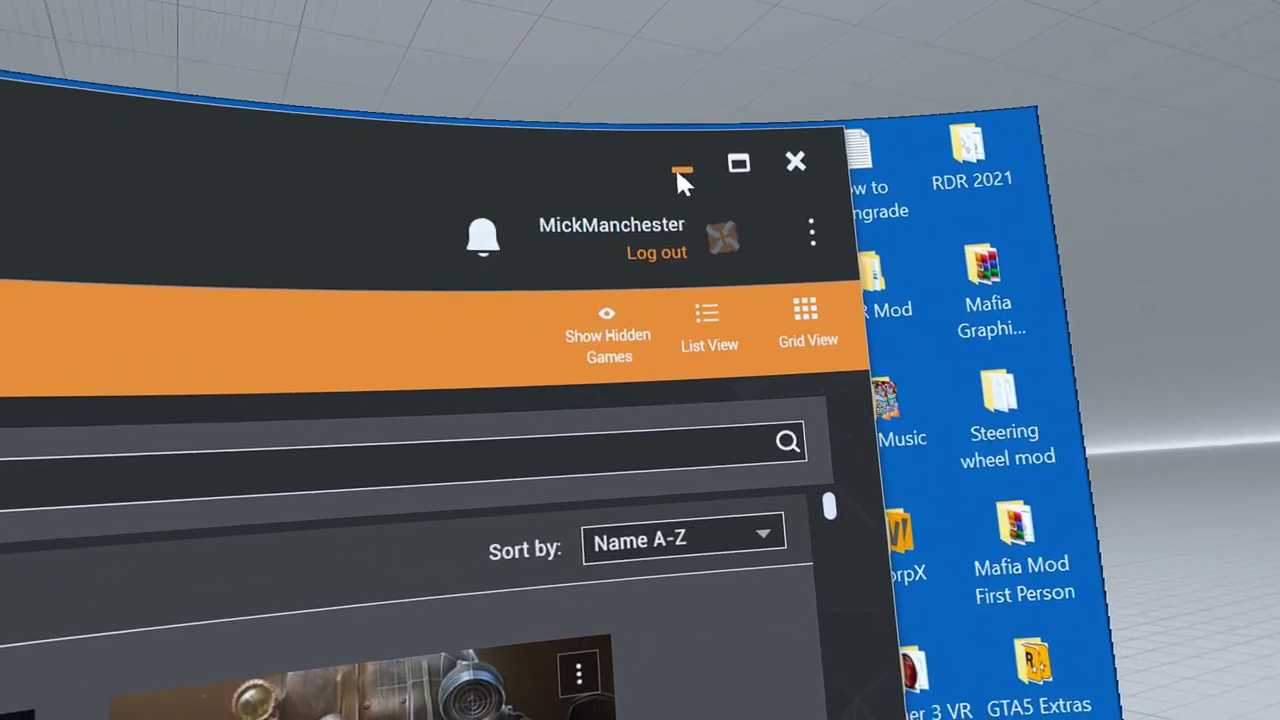
left_click(645, 199)
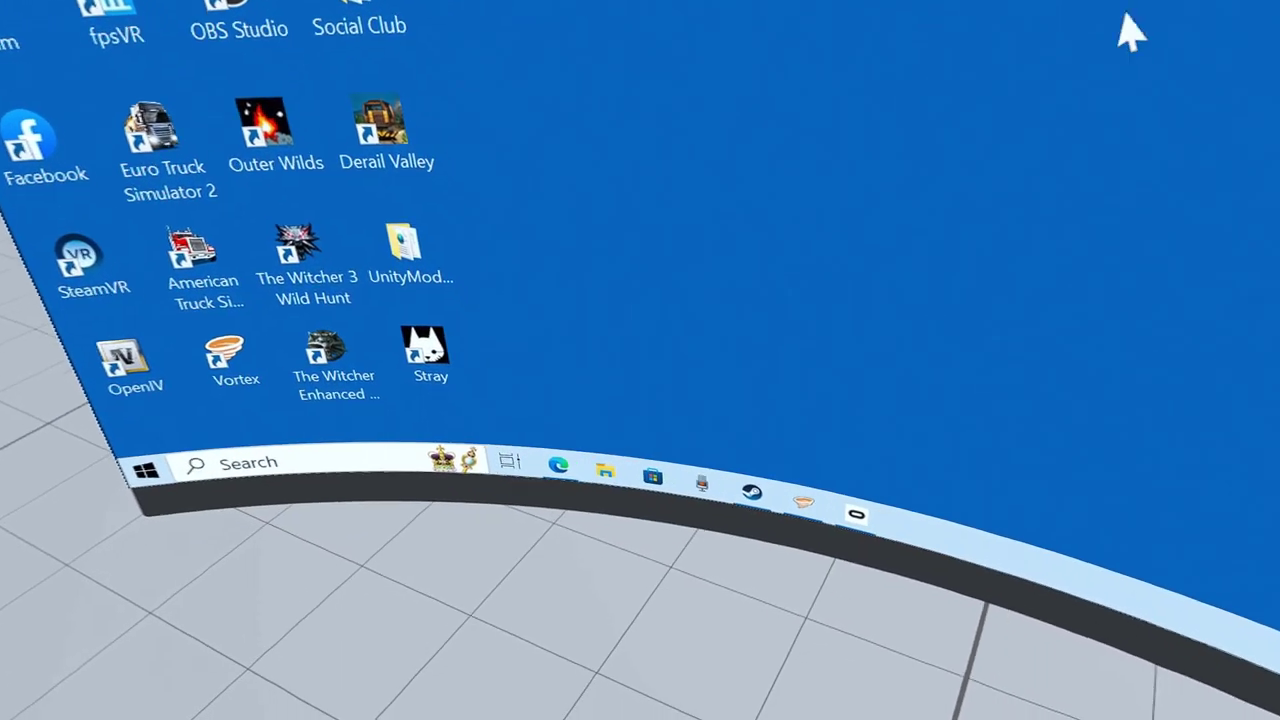
Step: Switch to Edge, look through the Vortex download page and its feature overview on Nexus Mods, and minimize the browser
left_click(588, 465)
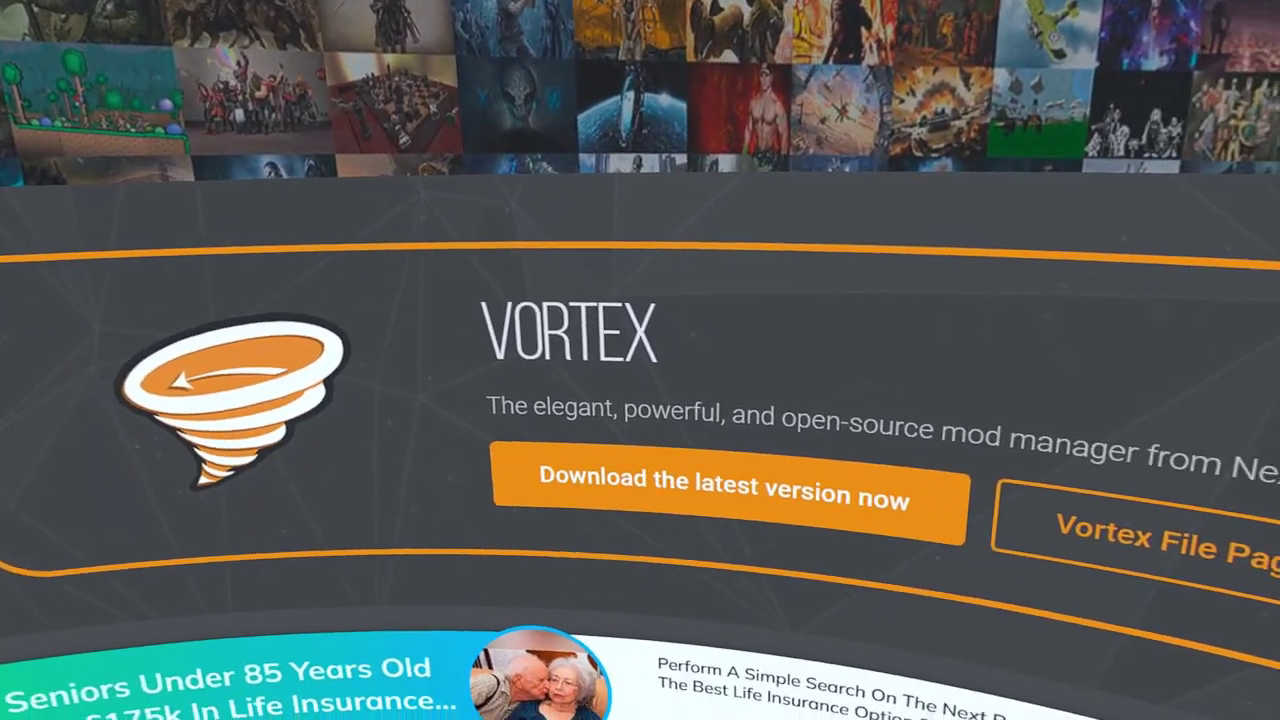
scroll(371, 491, "down", 3)
scroll(452, 392, "down", 3)
scroll(551, 331, "up", 3)
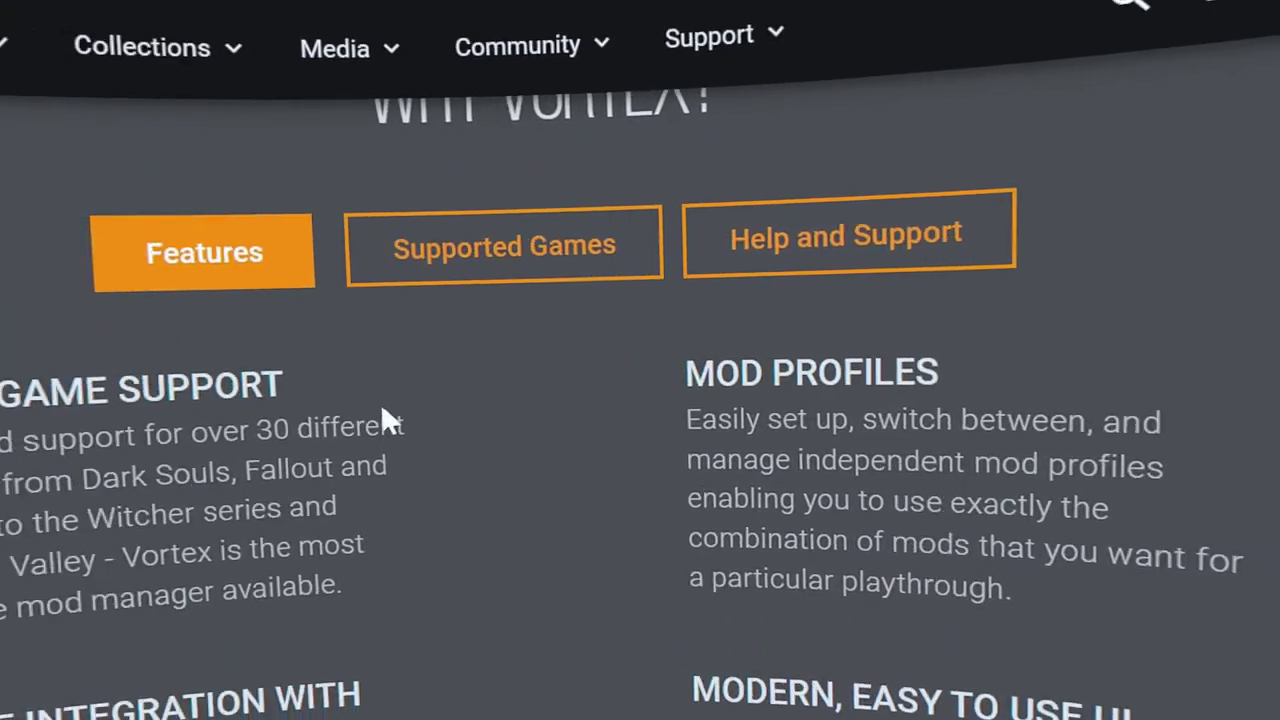
scroll(450, 400, "down", 3)
scroll(652, 398, "up", 5)
scroll(603, 530, "up", 5)
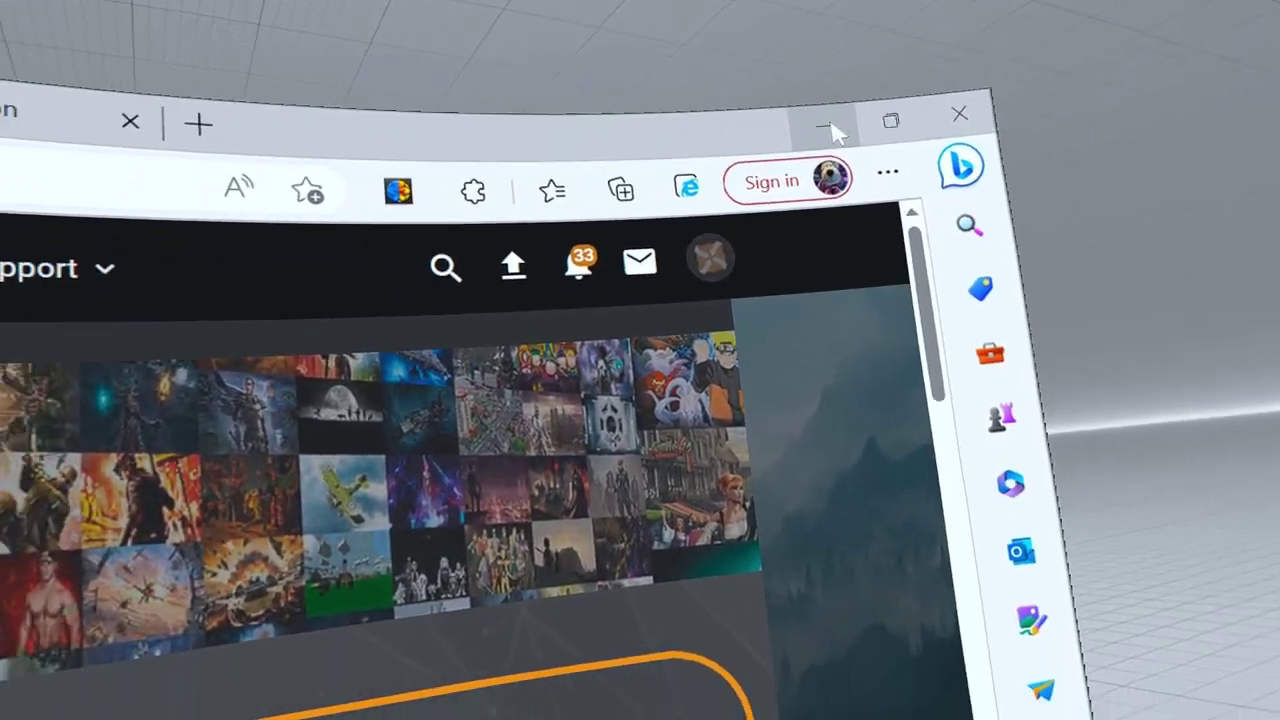
left_click(833, 133)
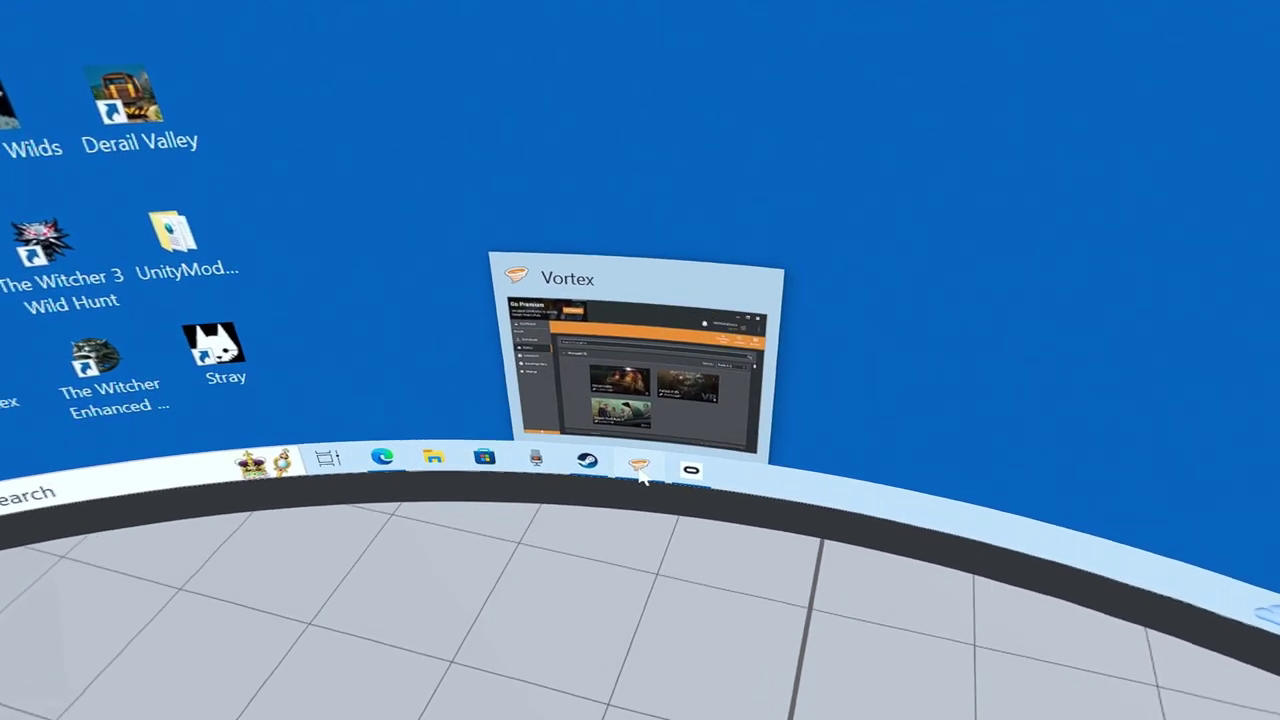
Step: Switch to Vortex and search the games for "stray"
left_click(643, 464)
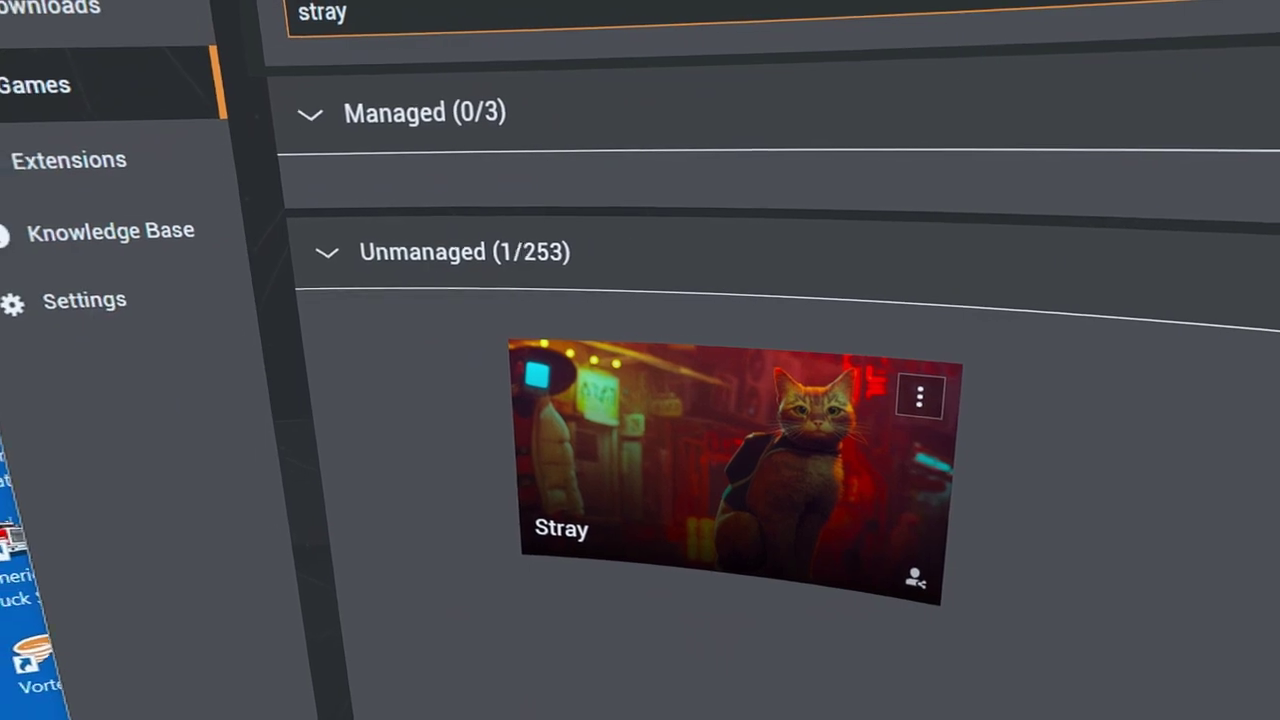
mouse_move(301, 626)
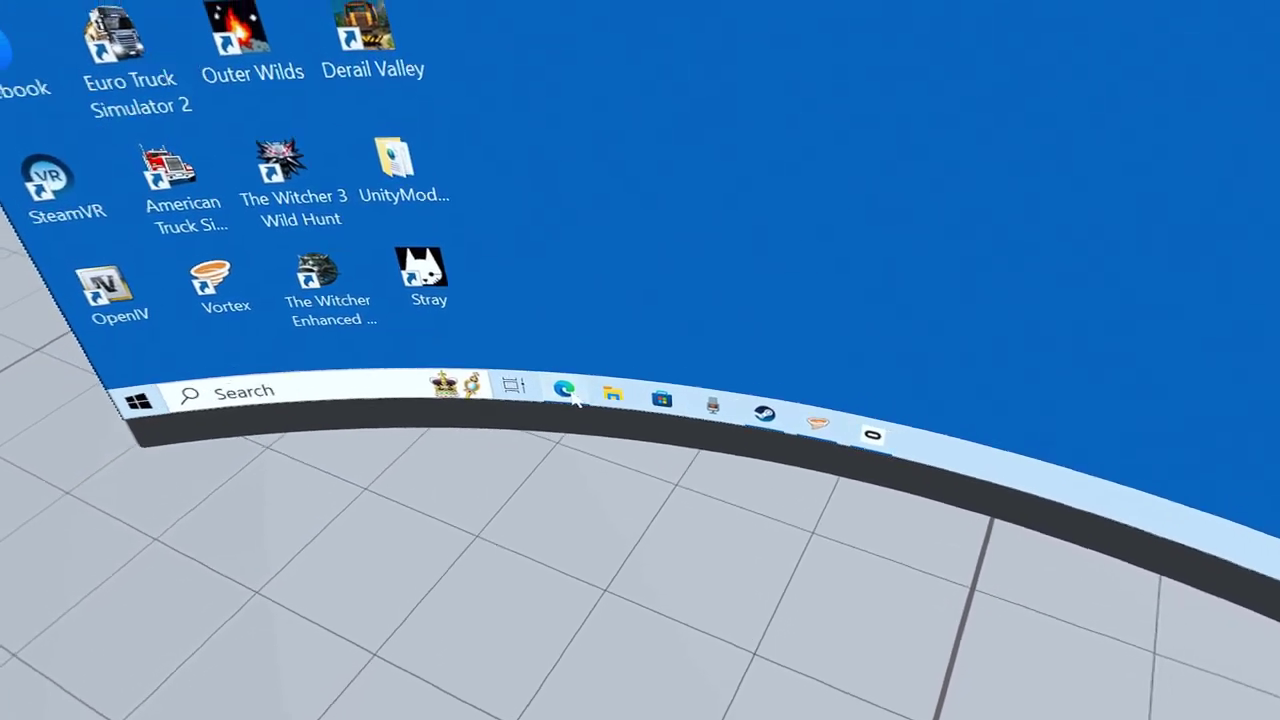
Step: Switch to Edge, download Stray - First Person Mod v1.2 into Vortex from its Nexus Mods page, and install all its components
left_click(549, 376)
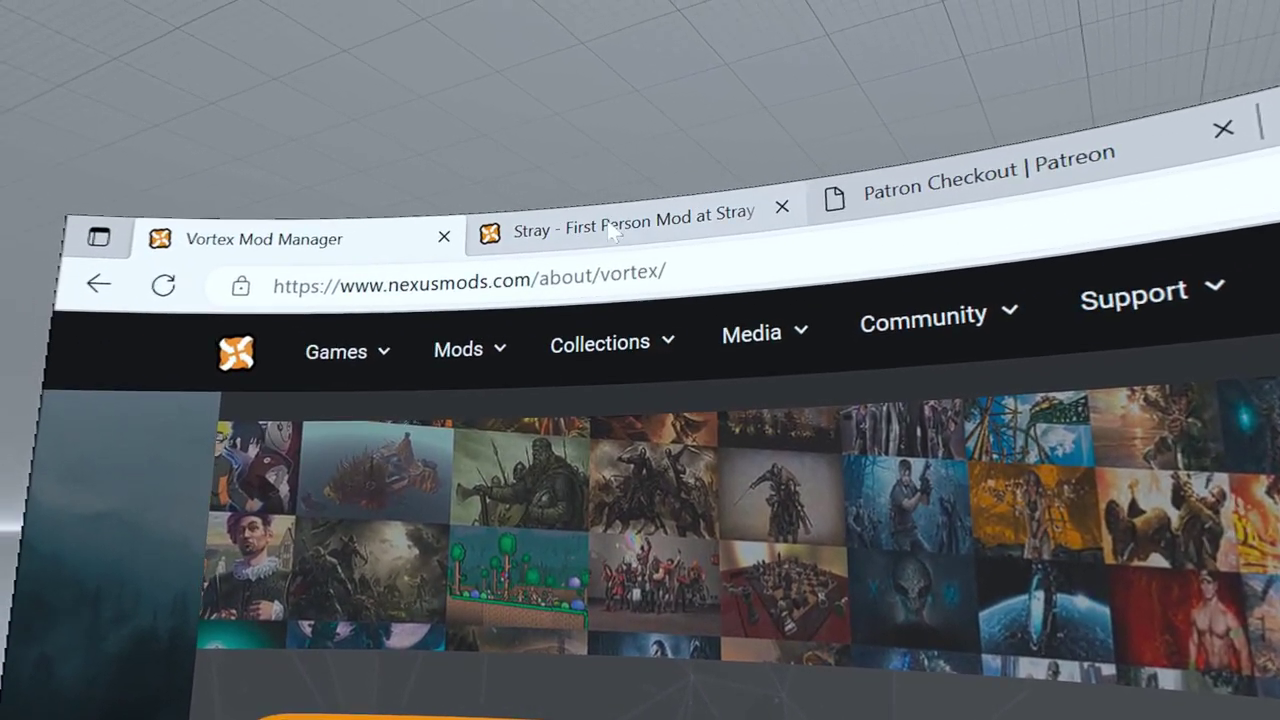
left_click(615, 200)
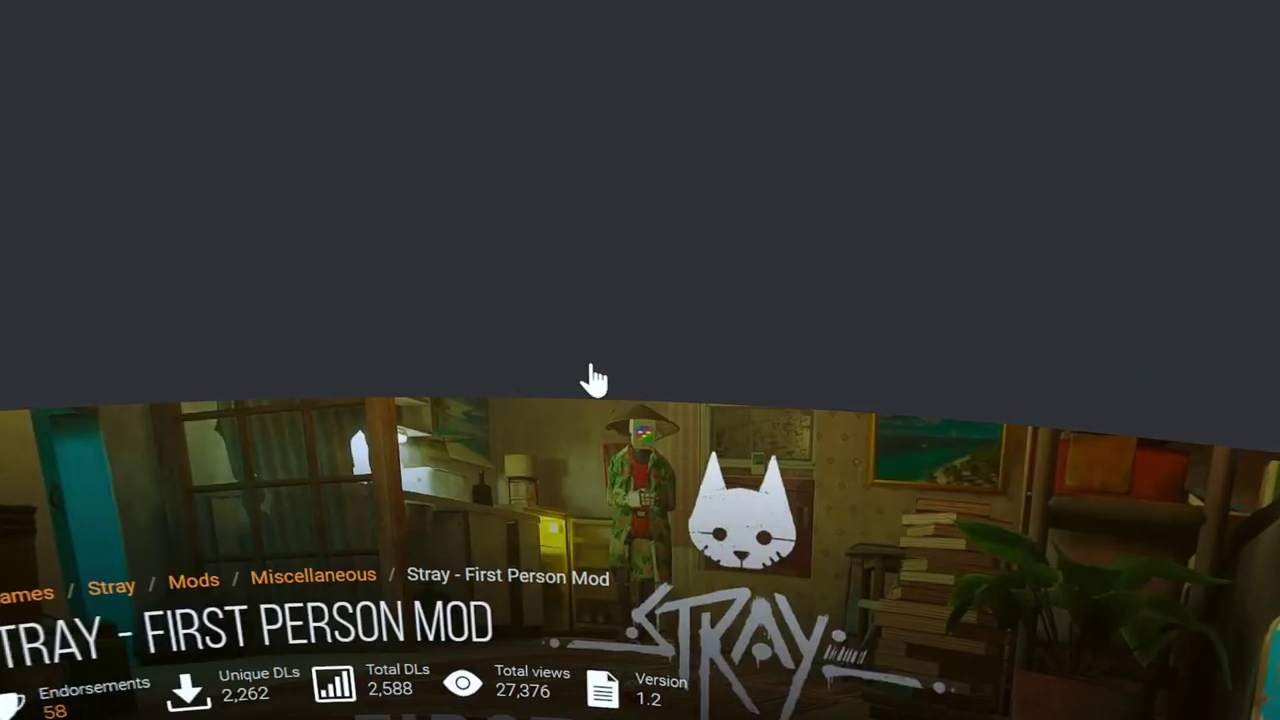
left_click(594, 378)
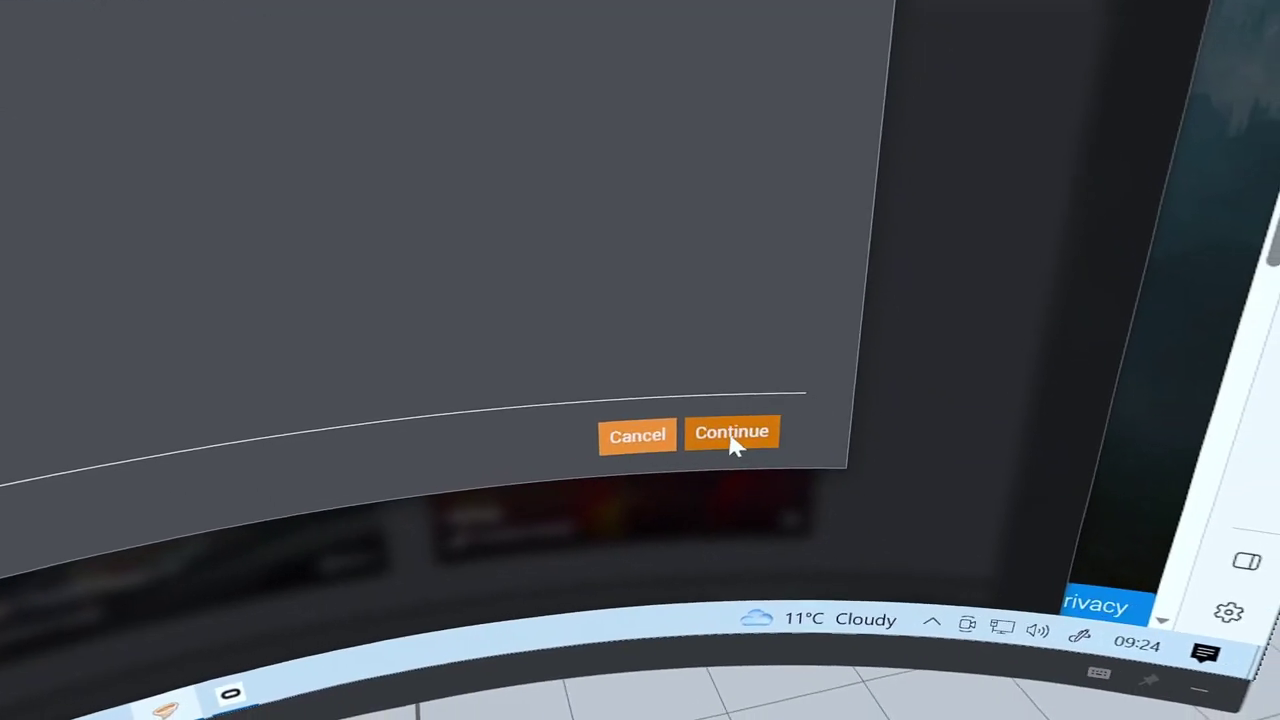
left_click(731, 436)
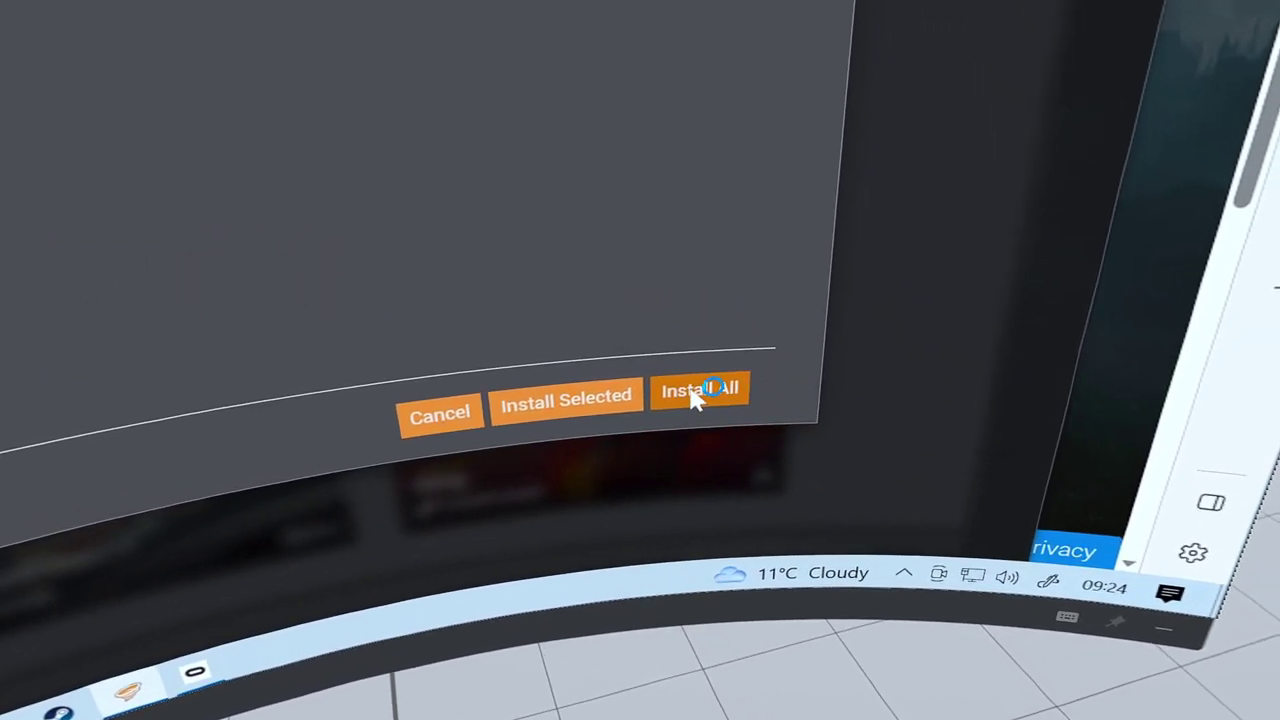
left_click(697, 391)
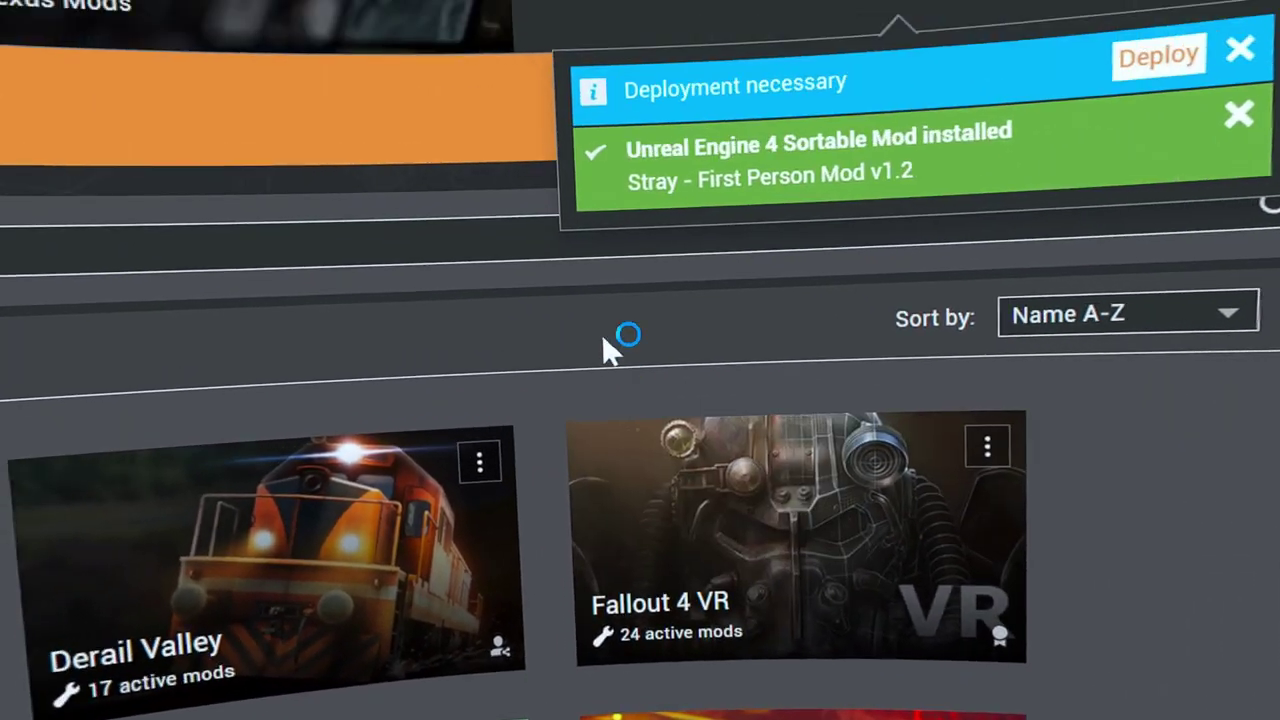
Step: Deploy the installed Stray mod with elevated permissions, allow Vortex to make changes, and minimize Vortex
left_click(1160, 68)
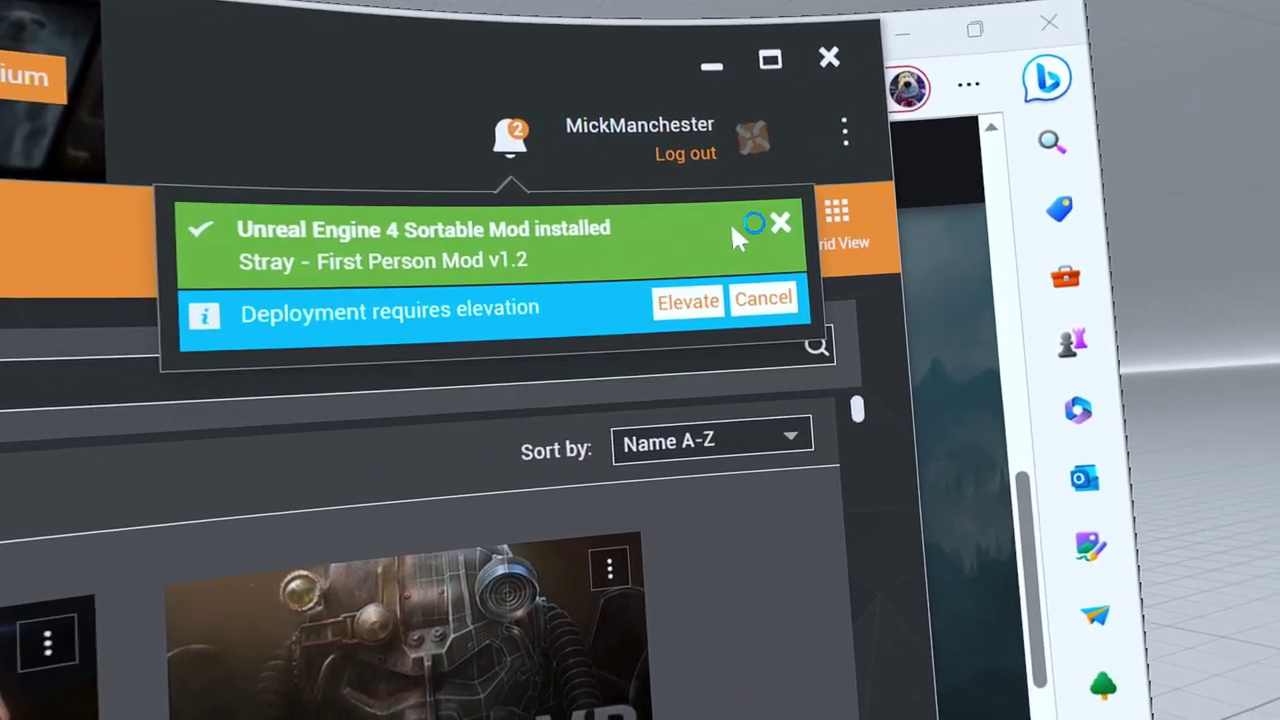
left_click(688, 300)
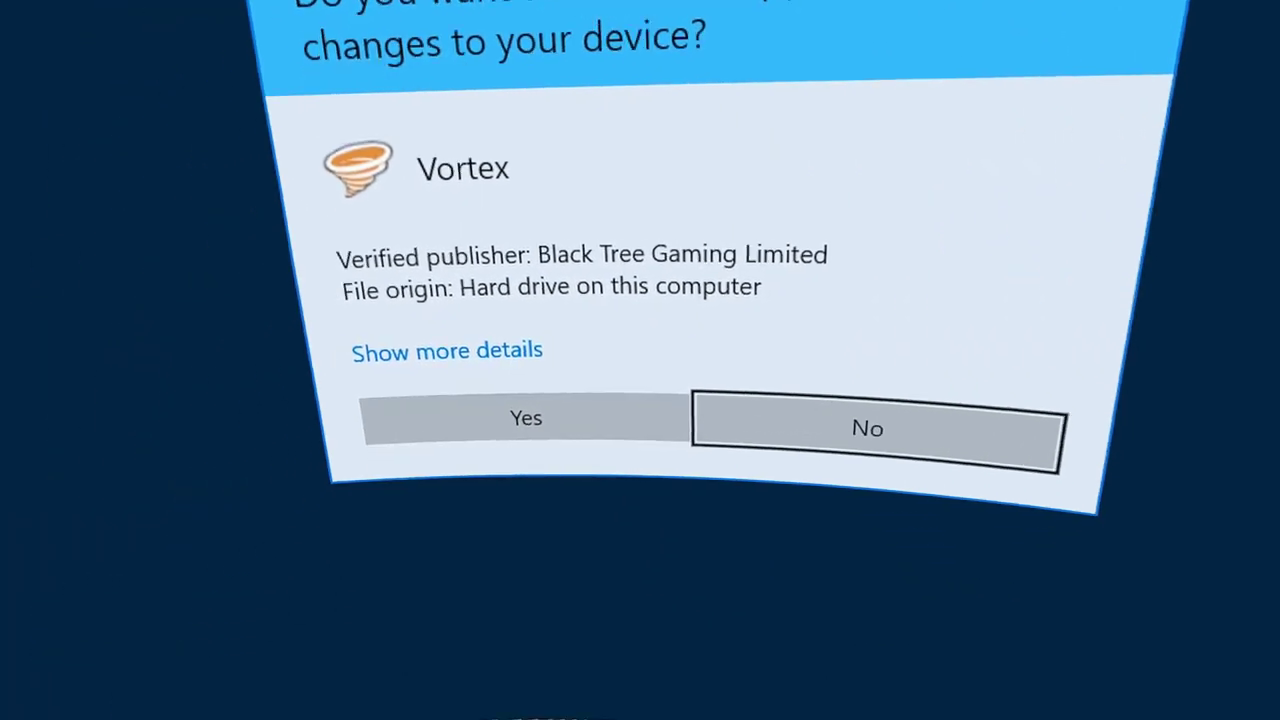
left_click(467, 313)
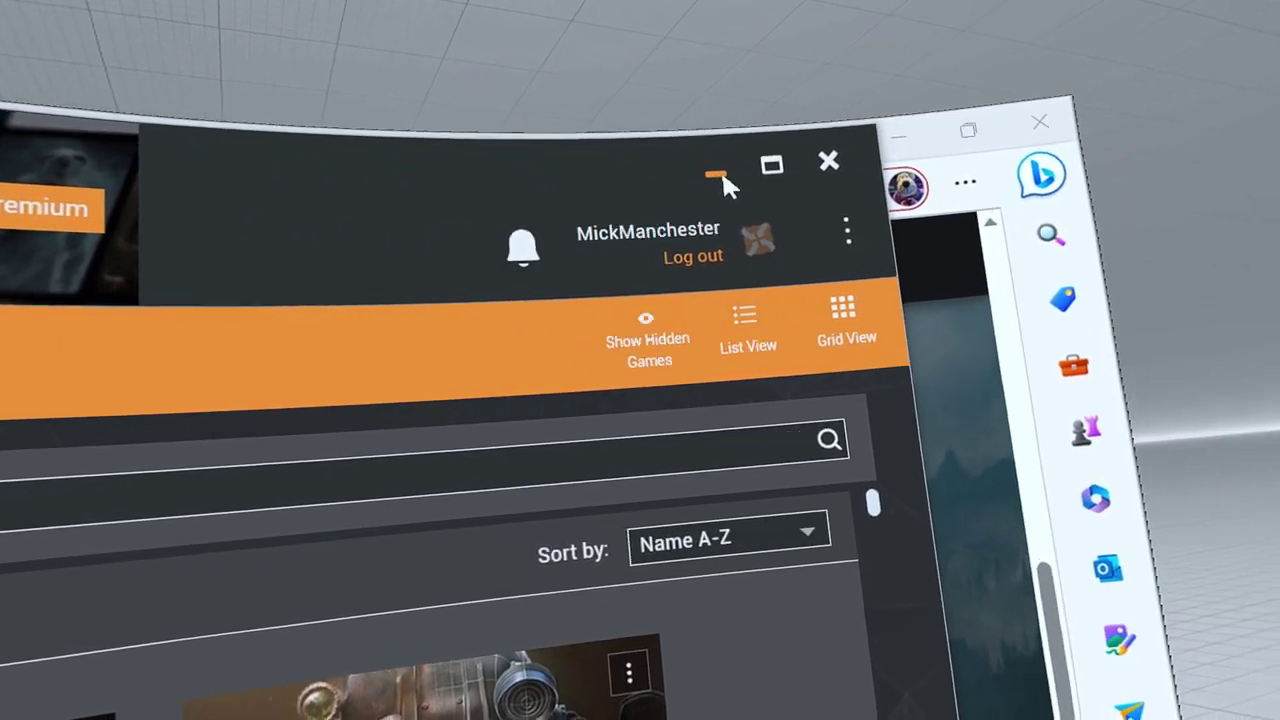
left_click(718, 176)
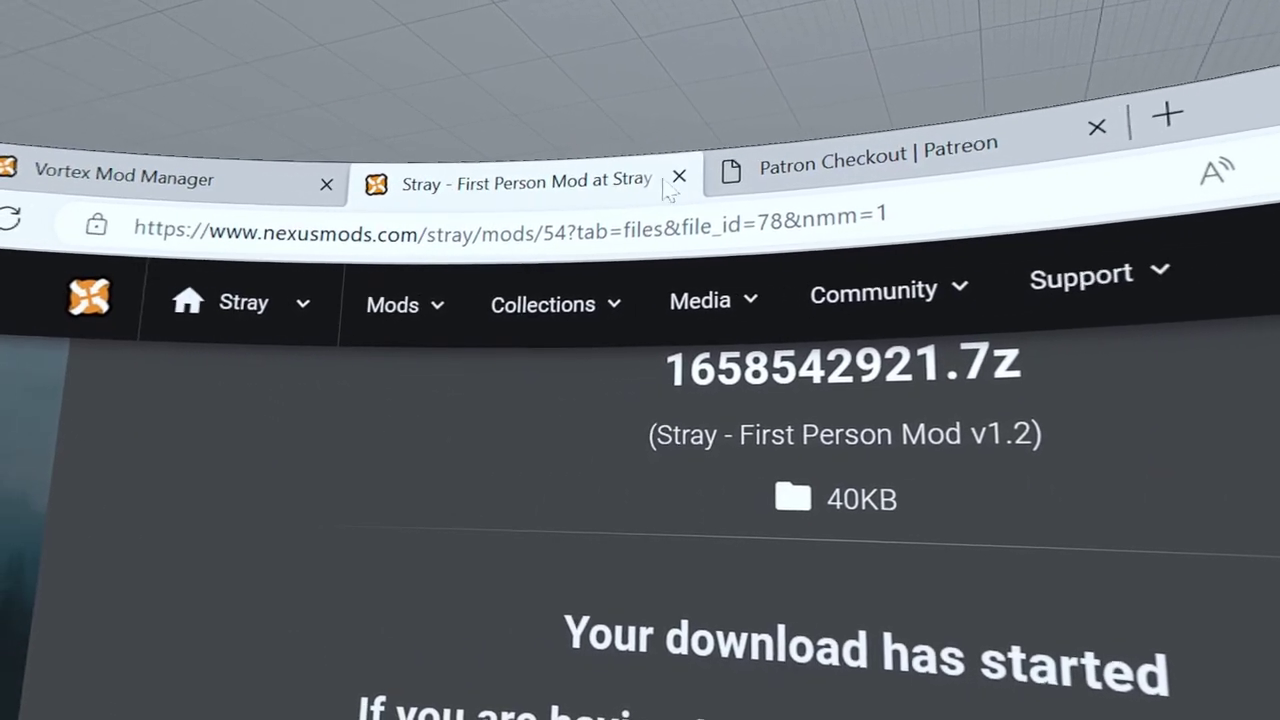
Step: Close the Stray - First Person Mod and Patreon checkout tabs, and close the browser
left_click(679, 177)
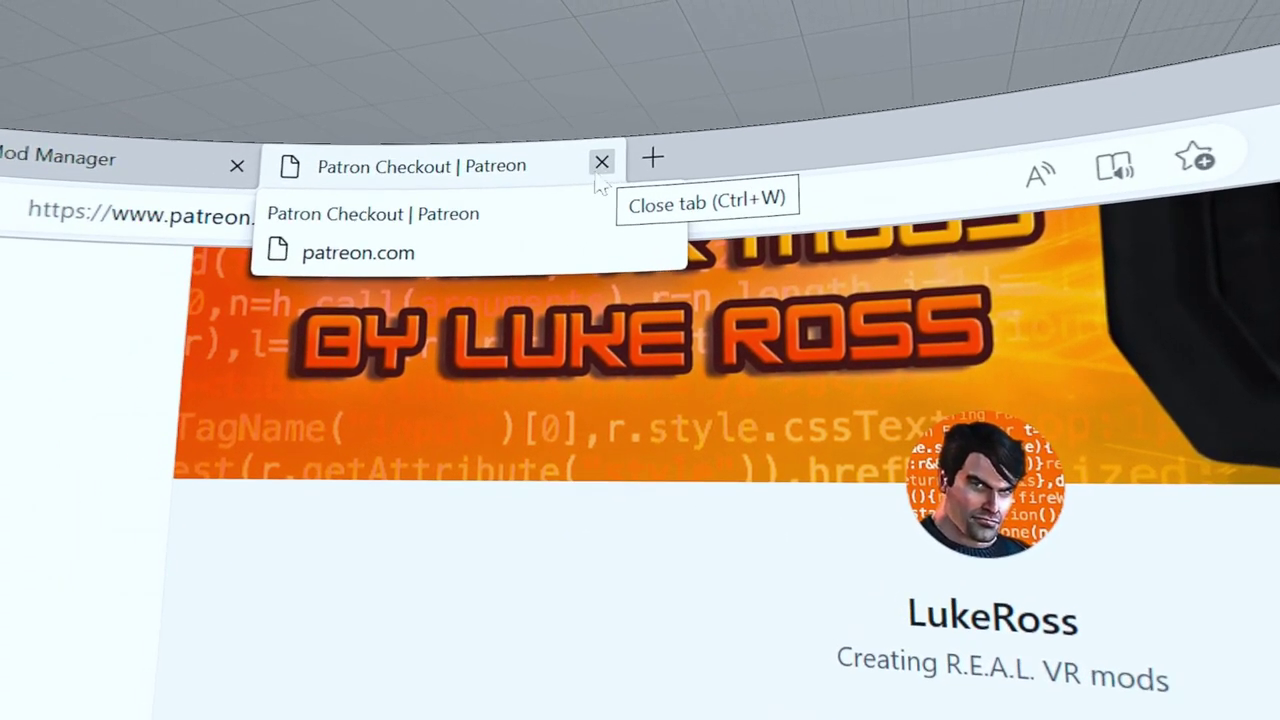
left_click(598, 158)
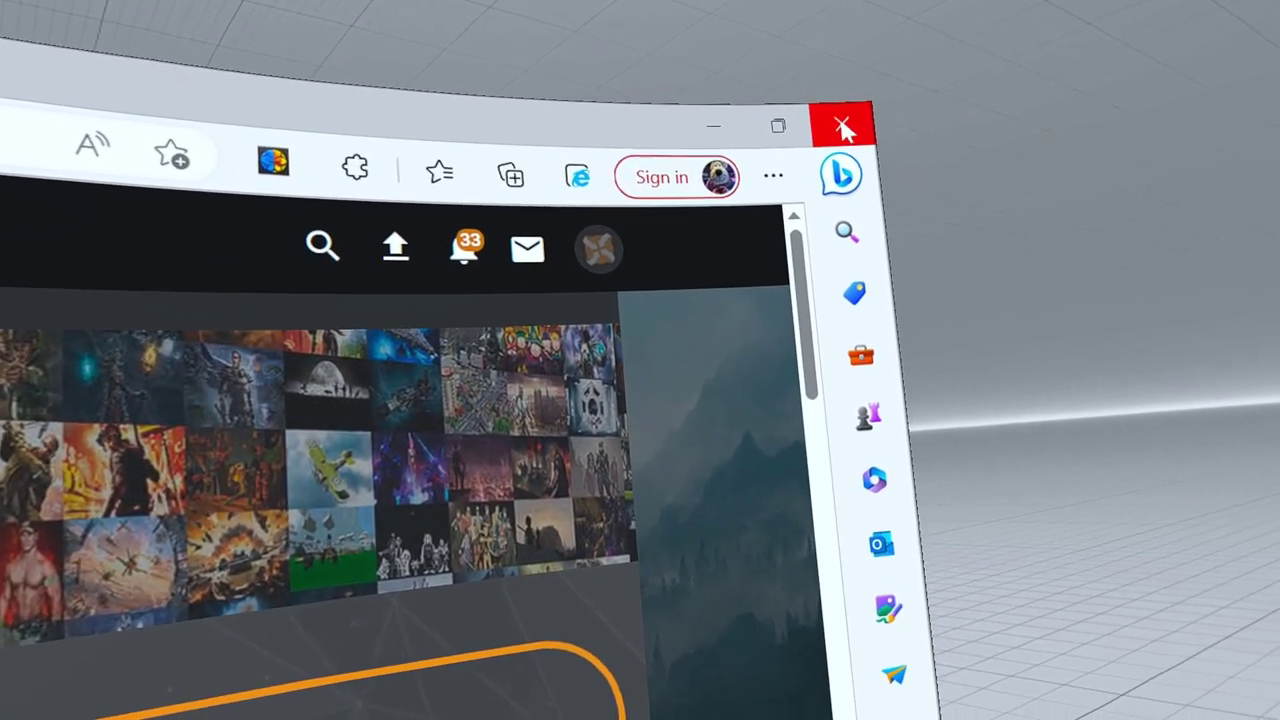
left_click(1070, 131)
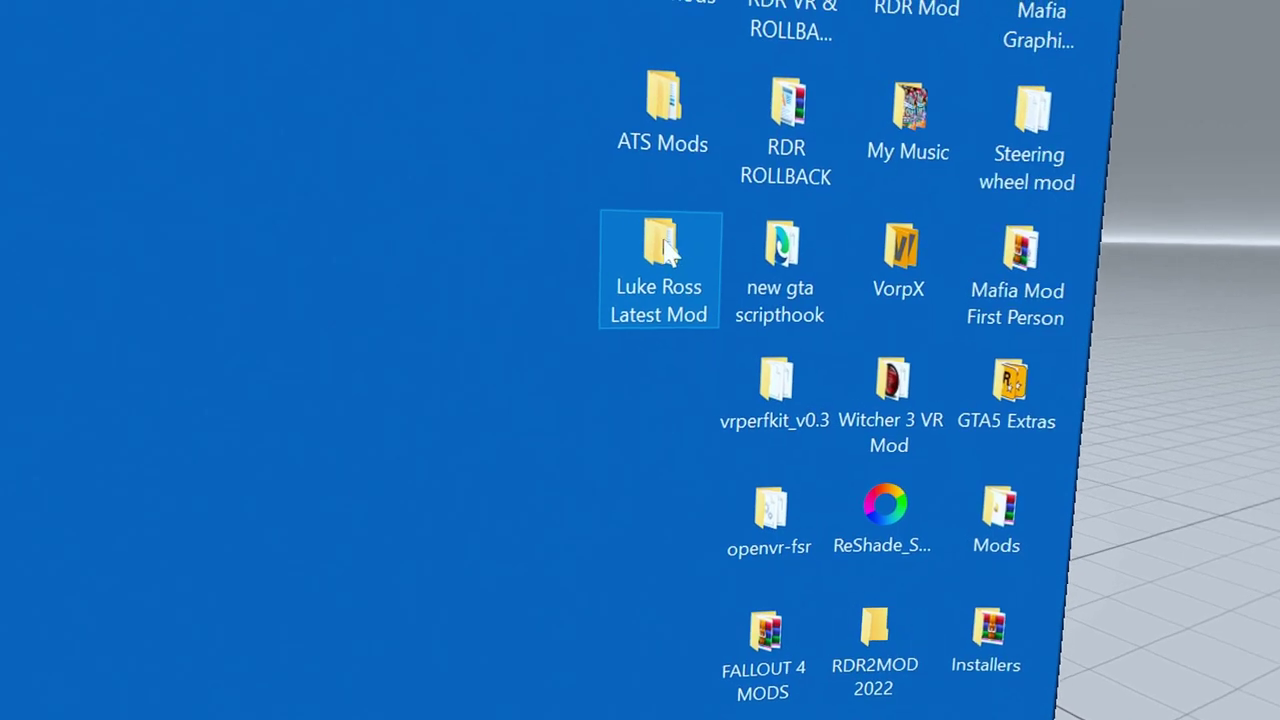
Step: Move the REAL_mod_by_LukeRoss_v9_7_0 archive from the Luke Ross Latest Mod folder onto the desktop and close the folder
double_click(645, 272)
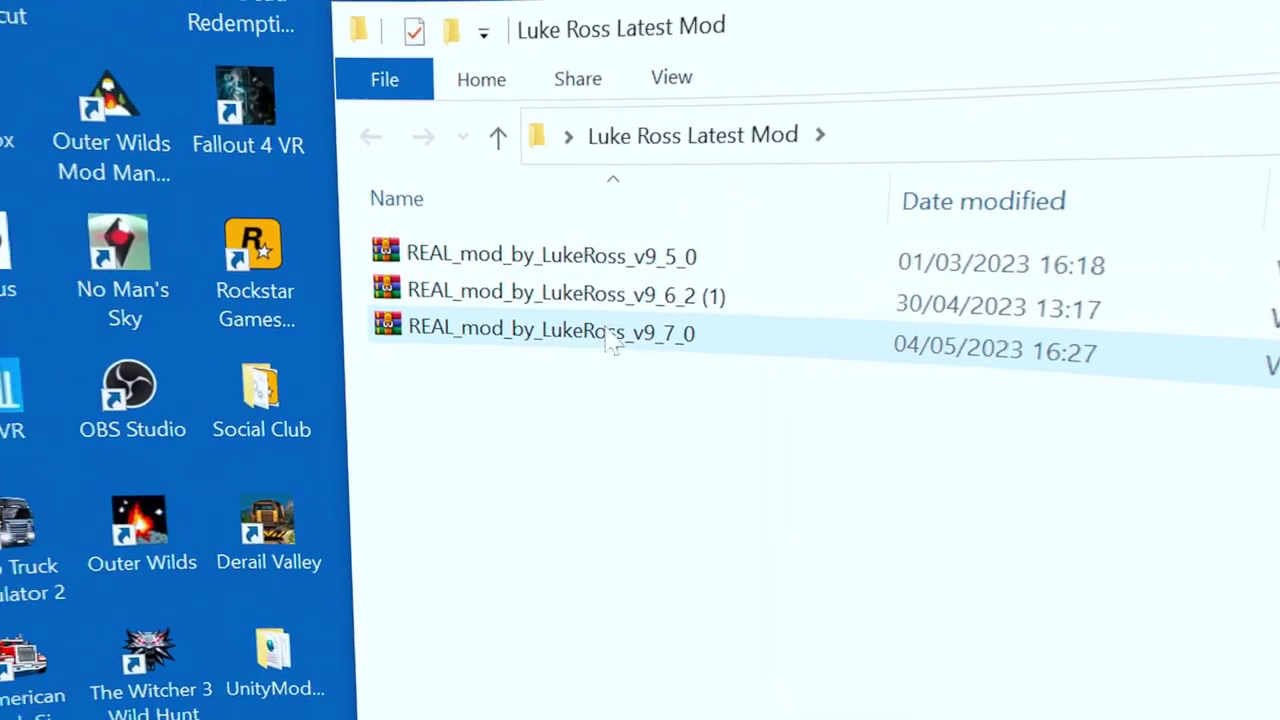
left_click(612, 342)
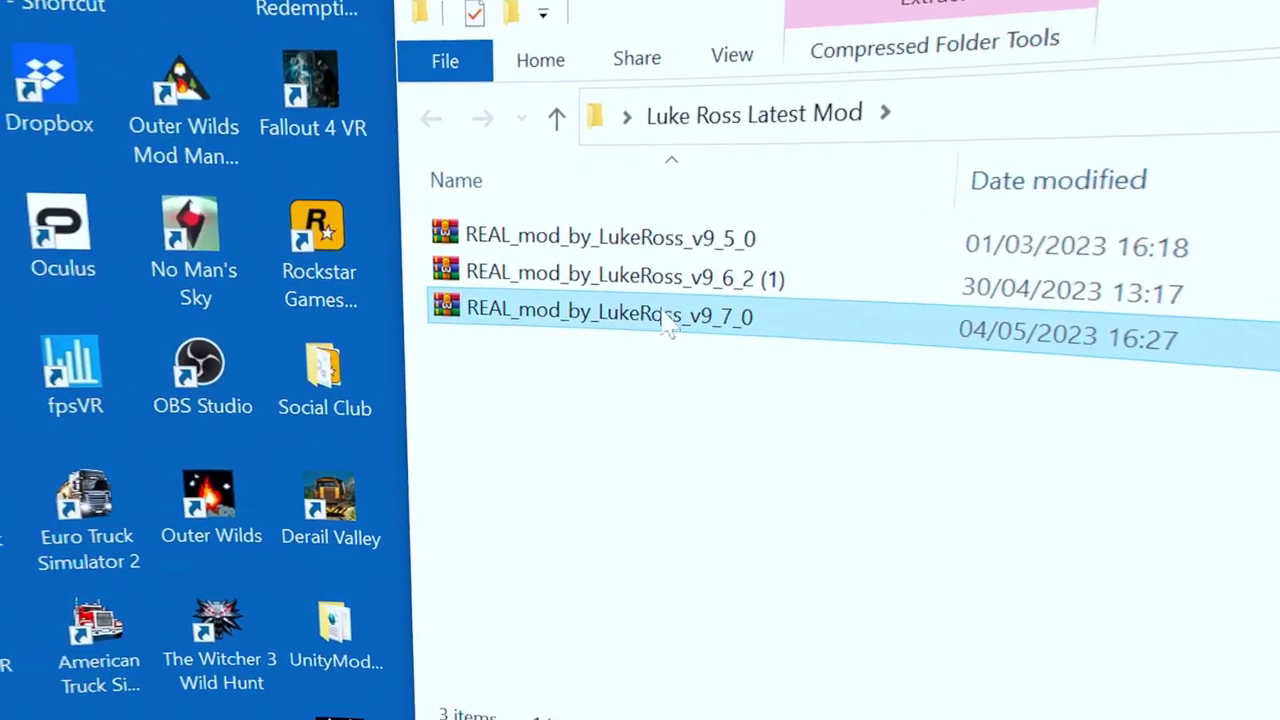
left_click_drag(663, 306, 663, 429)
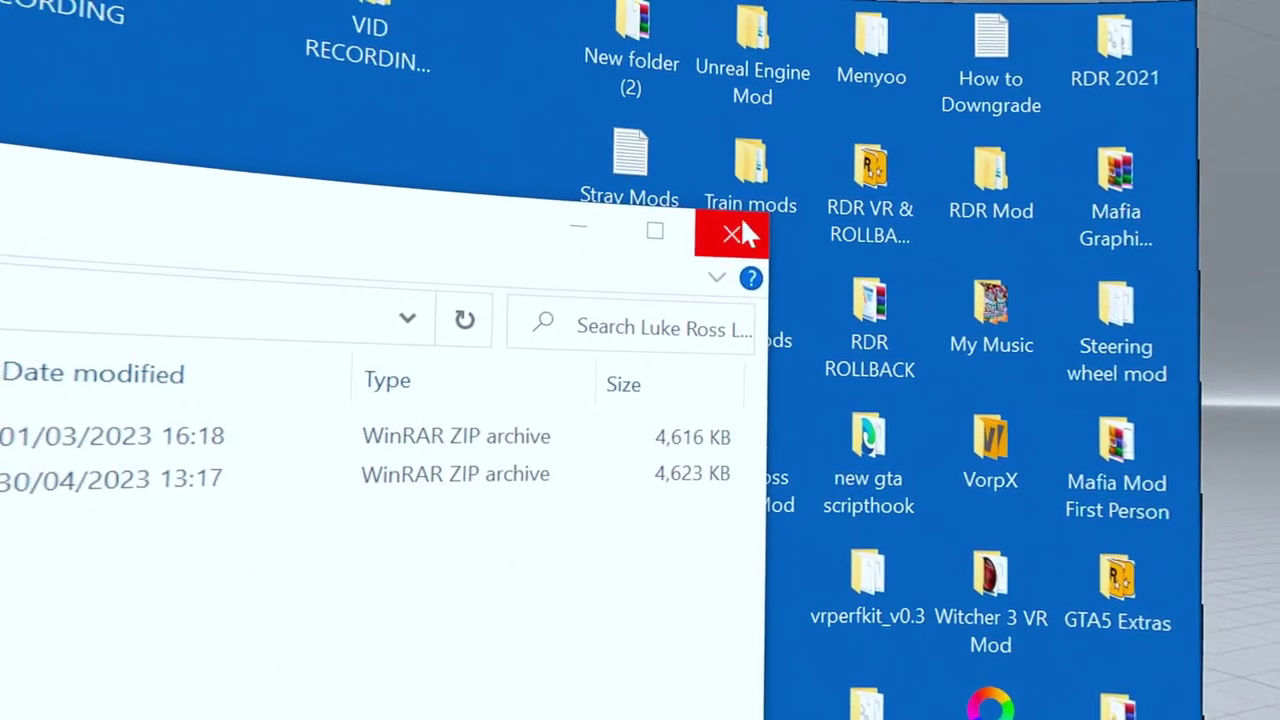
left_click(725, 230)
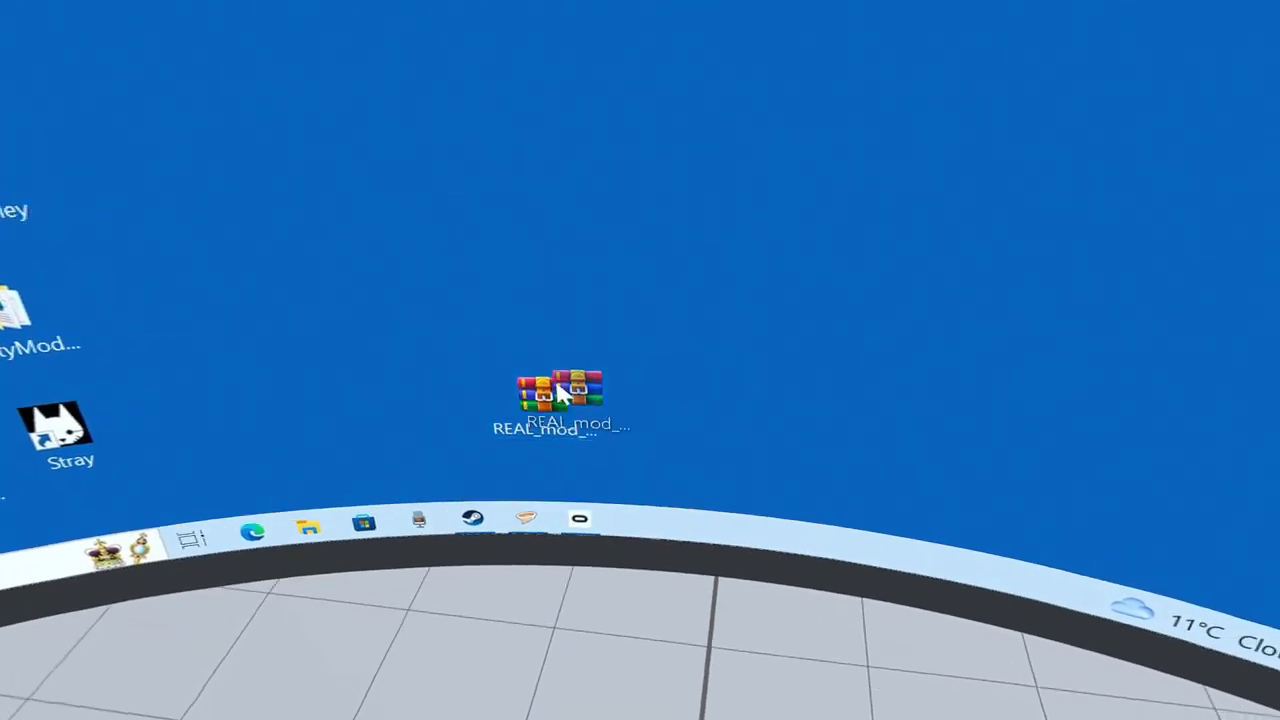
left_click_drag(535, 403, 647, 339)
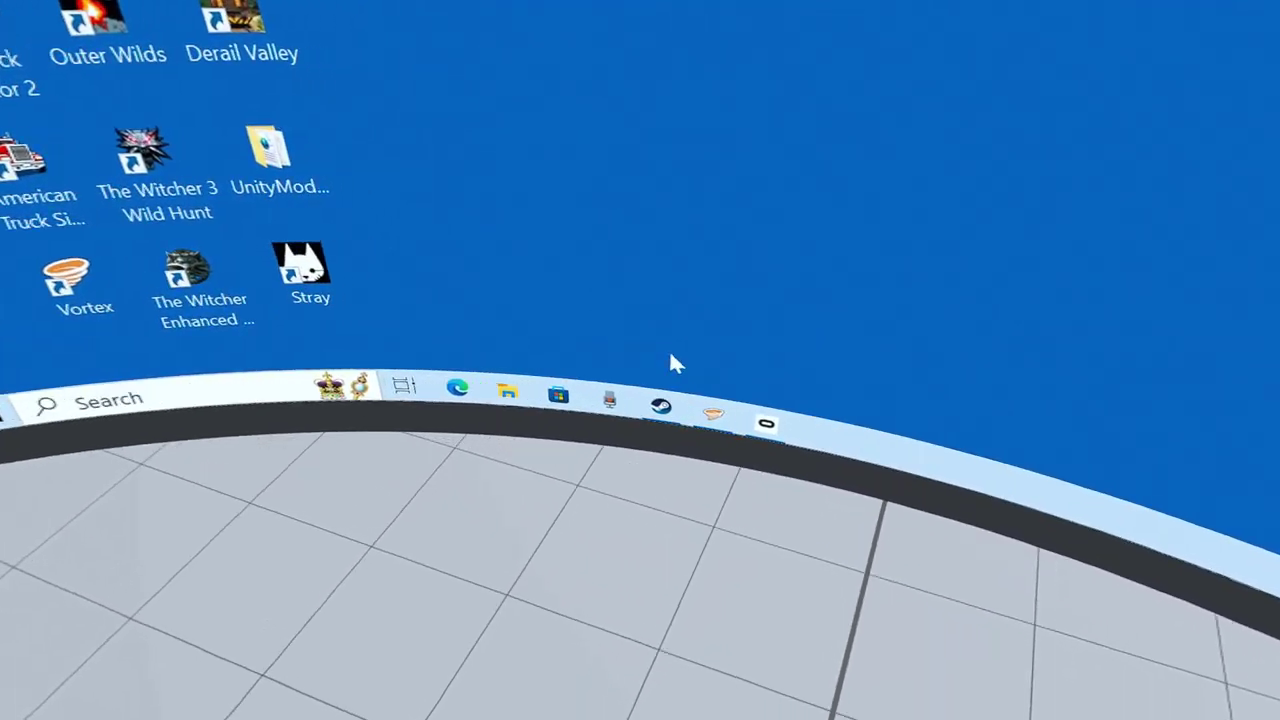
Step: Switch to Steam, open Stray's local game files folder, and minimize Steam
left_click(644, 390)
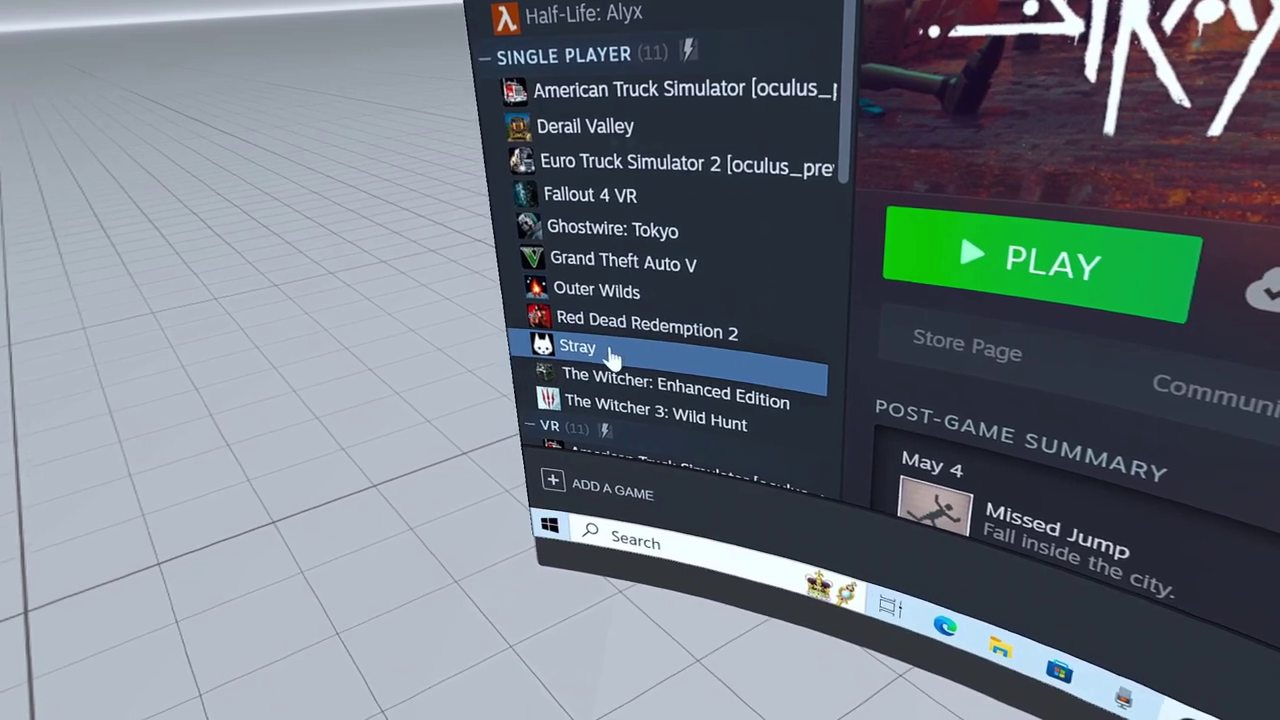
right_click(617, 358)
mouse_move(631, 333)
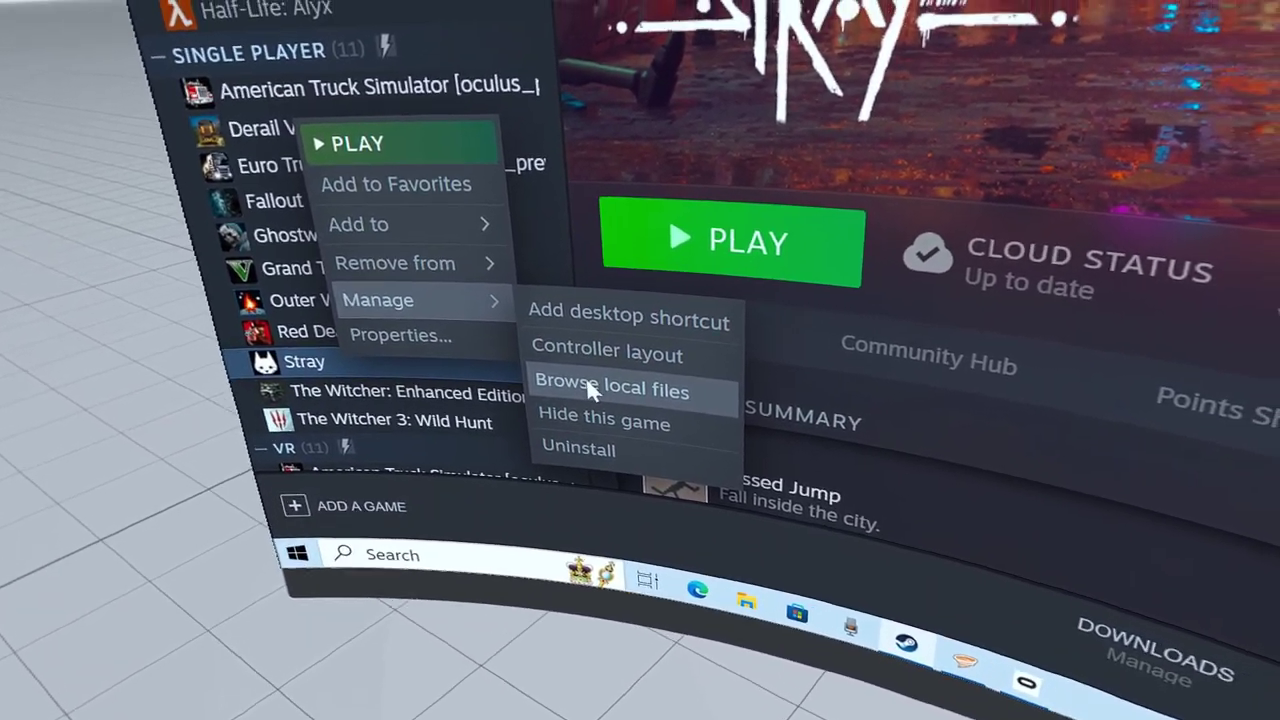
left_click(589, 389)
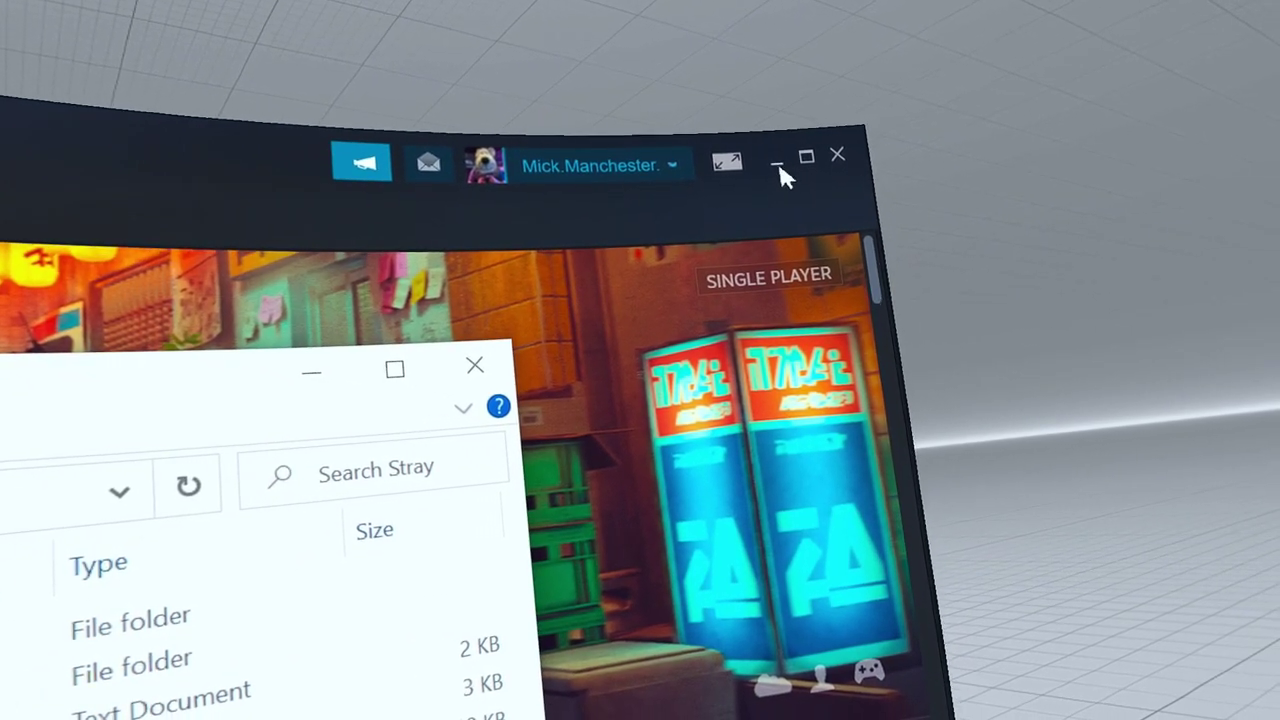
left_click(779, 161)
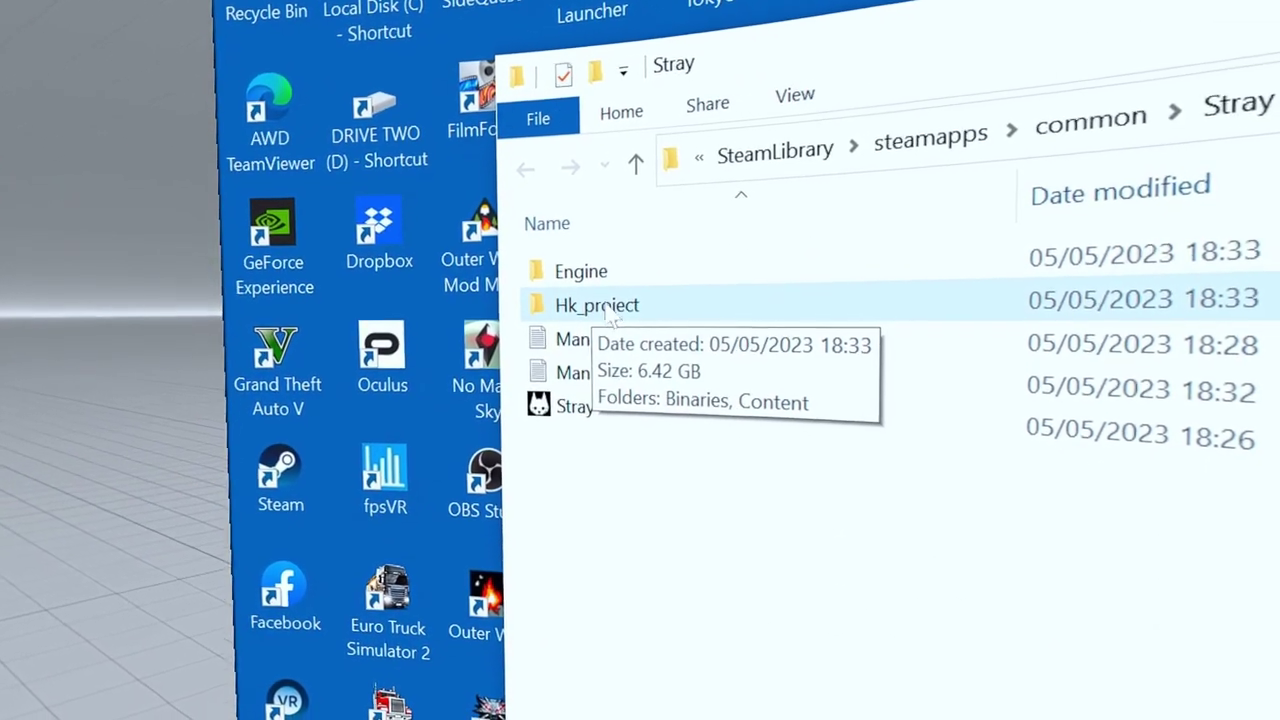
Step: Copy the REAL_mod_by_LukeRoss_v9_7_0 archive into Stray's Hk_project\Binaries\Win64 folder and extract it there
left_click(614, 314)
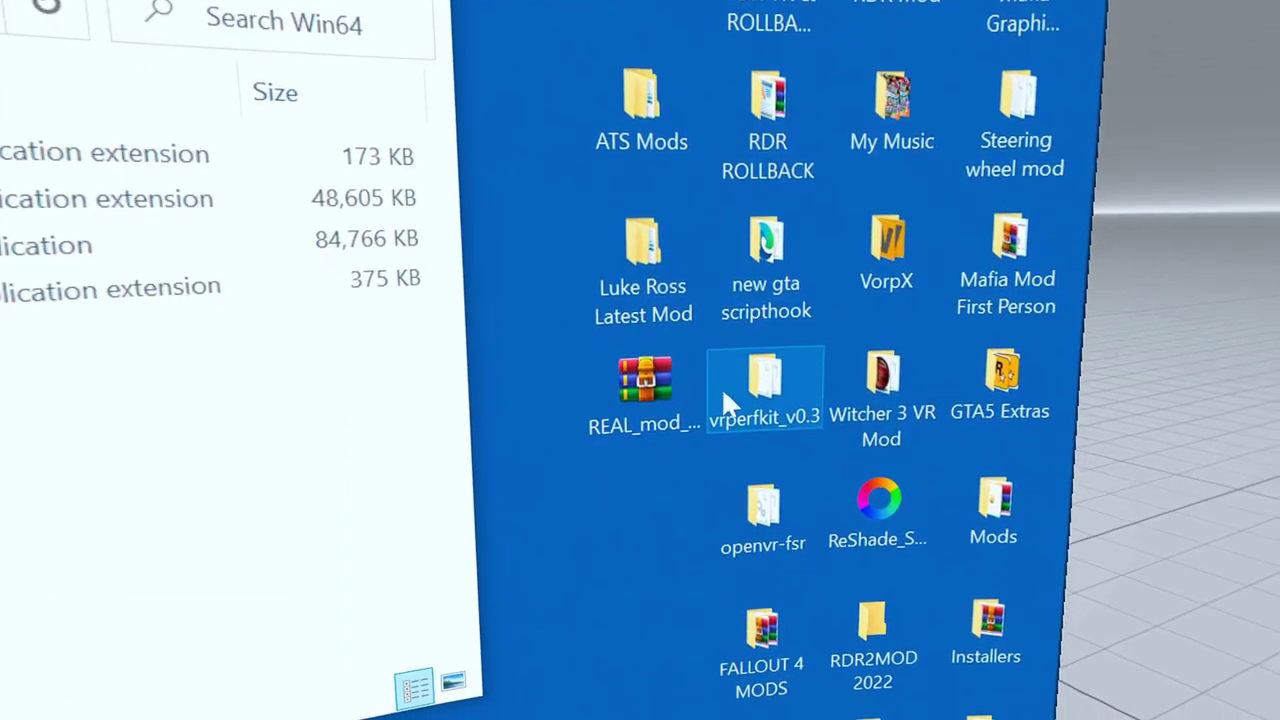
left_click_drag(645, 380, 600, 400)
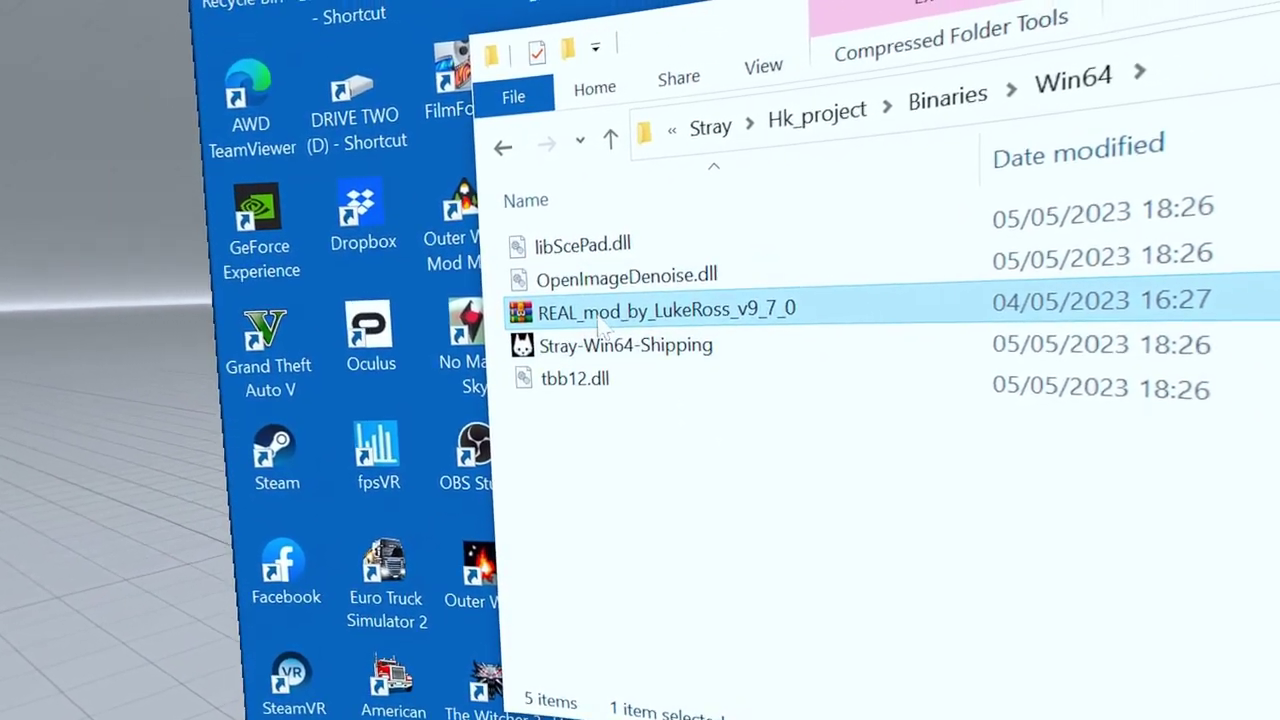
right_click(595, 320)
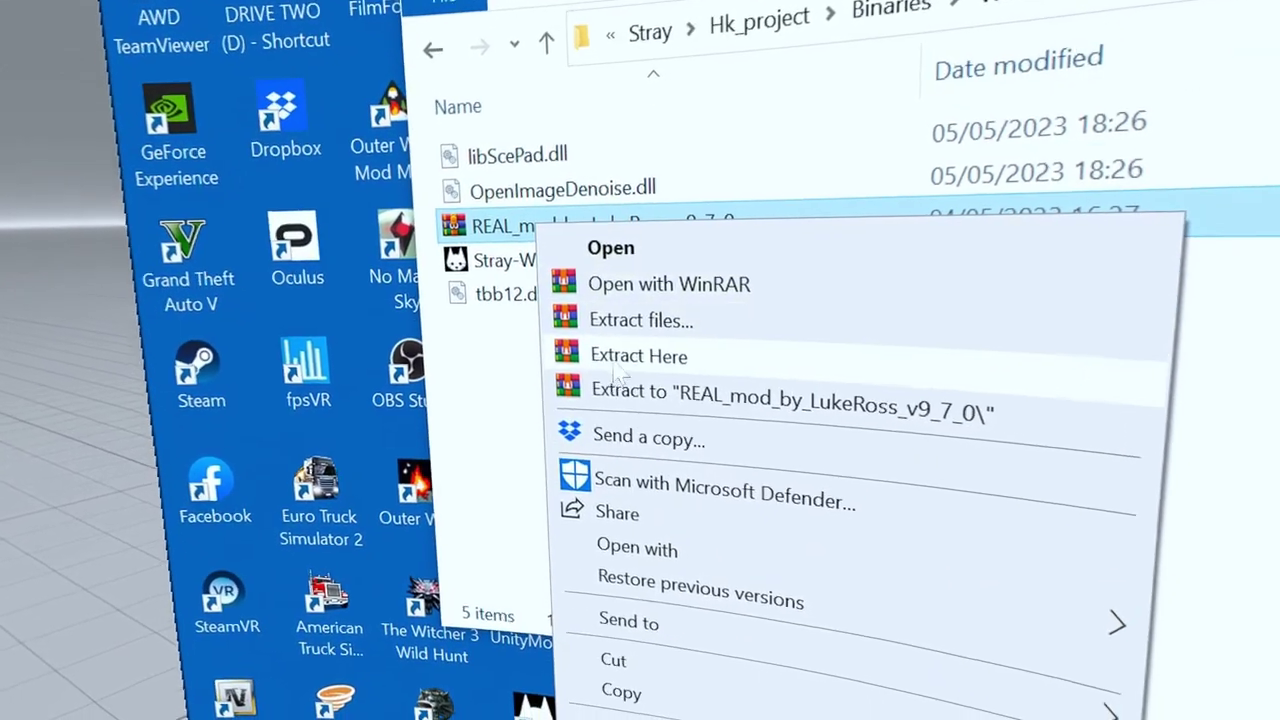
left_click(605, 347)
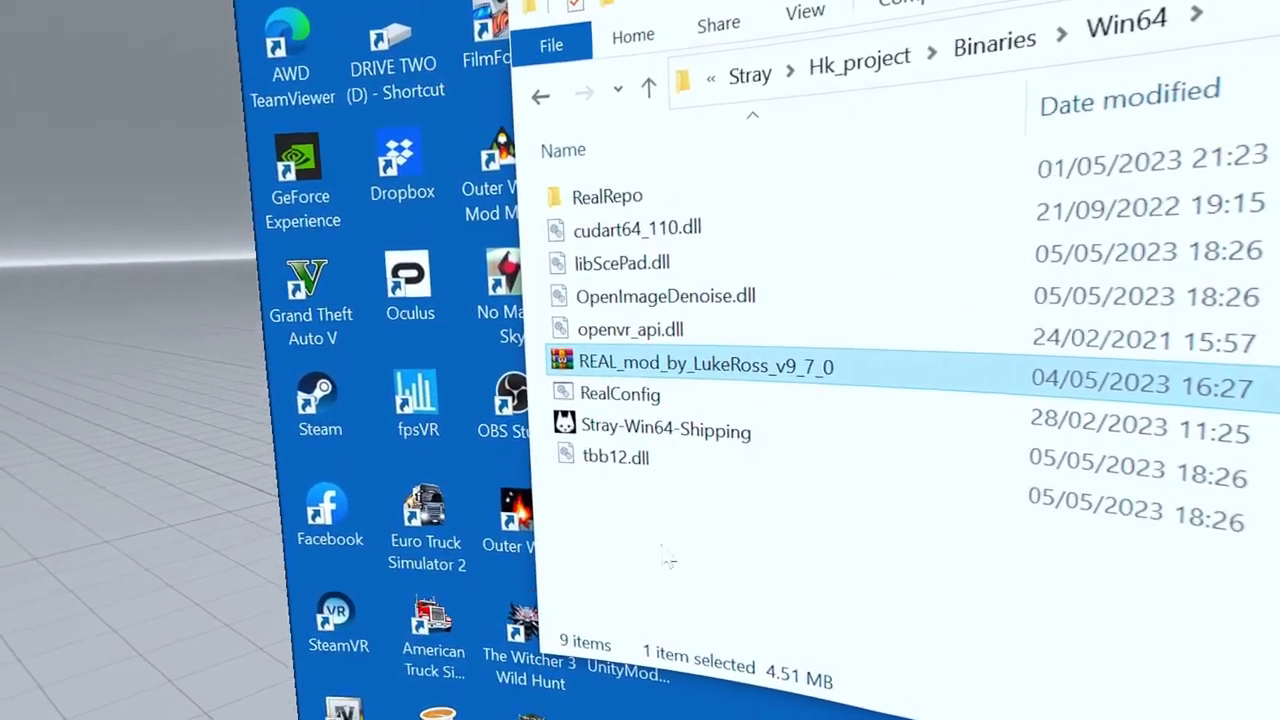
Step: Run the RealConfig batch file in the Win64 folder and dismiss its console once it has finished
double_click(636, 356)
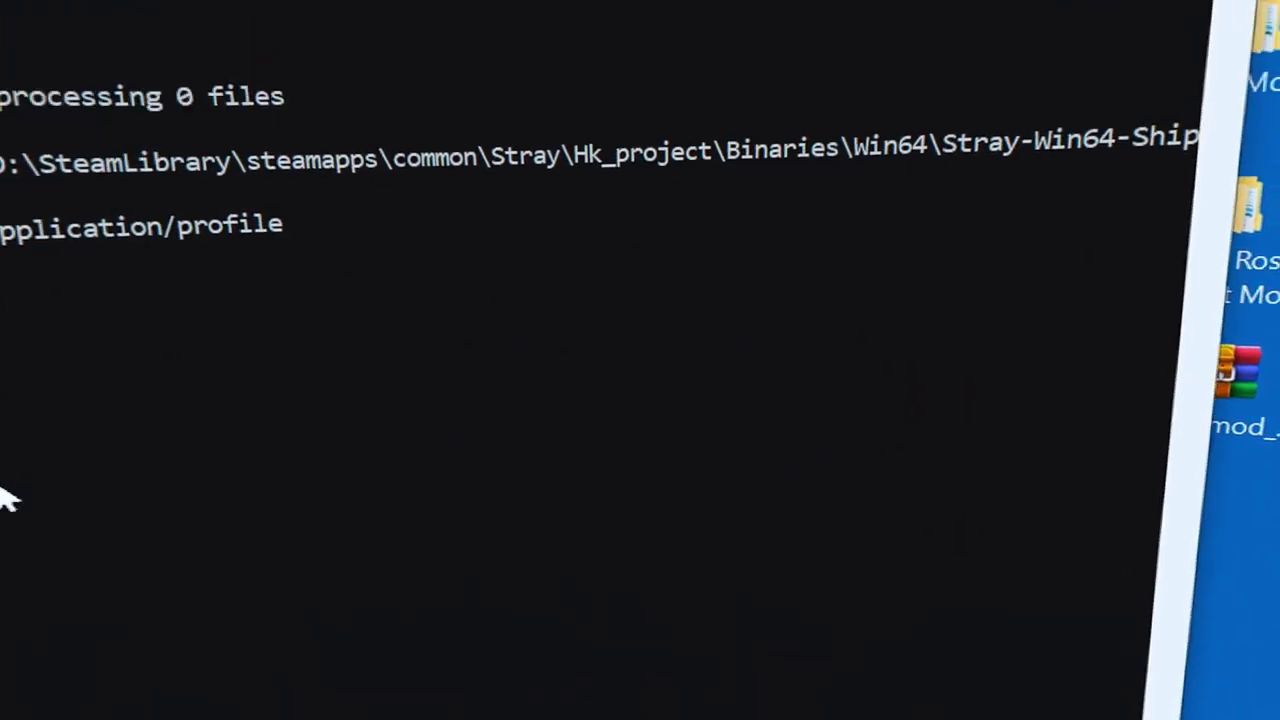
key("Return")
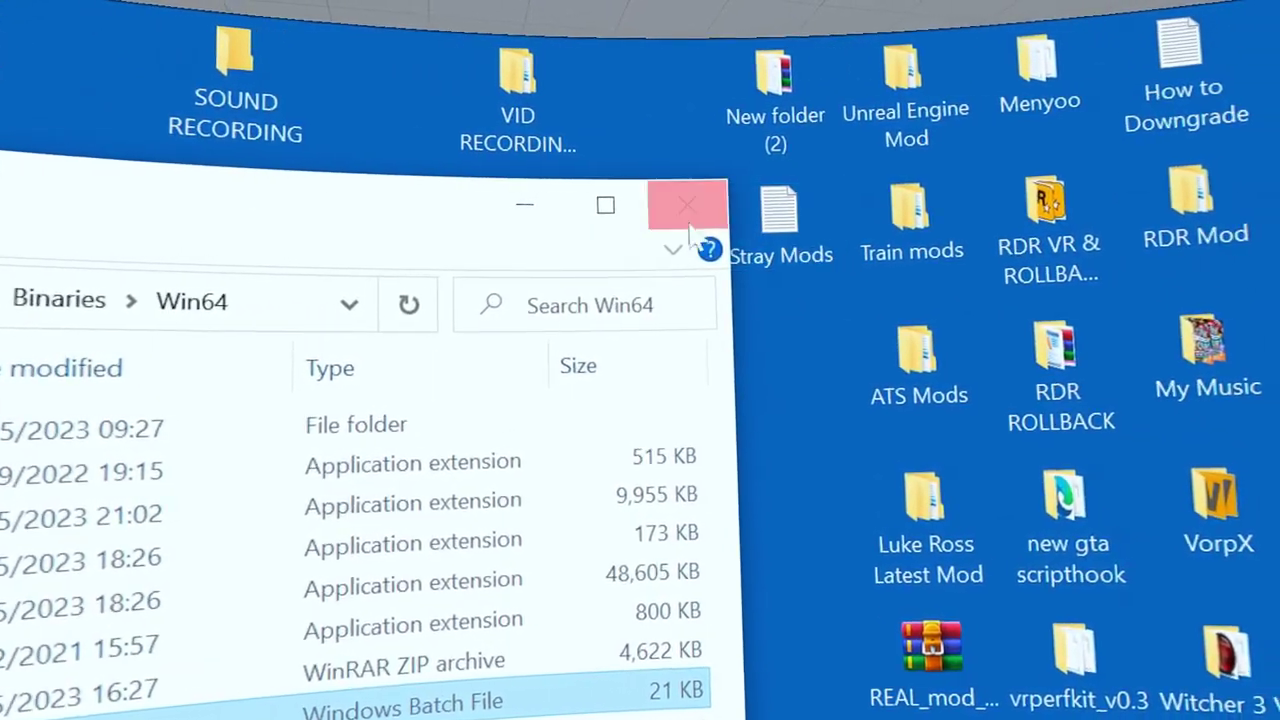
Step: Close the Win64 folder and launch Stray from the Steam library
left_click(706, 205)
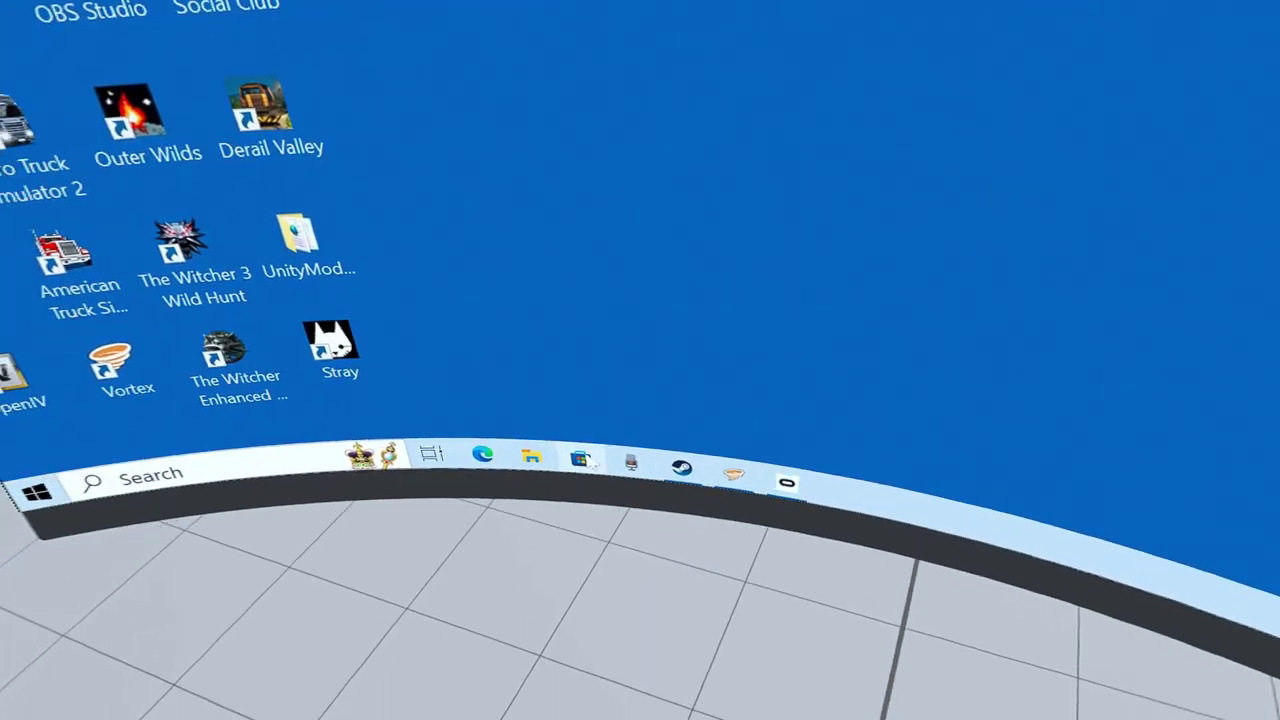
left_click(672, 498)
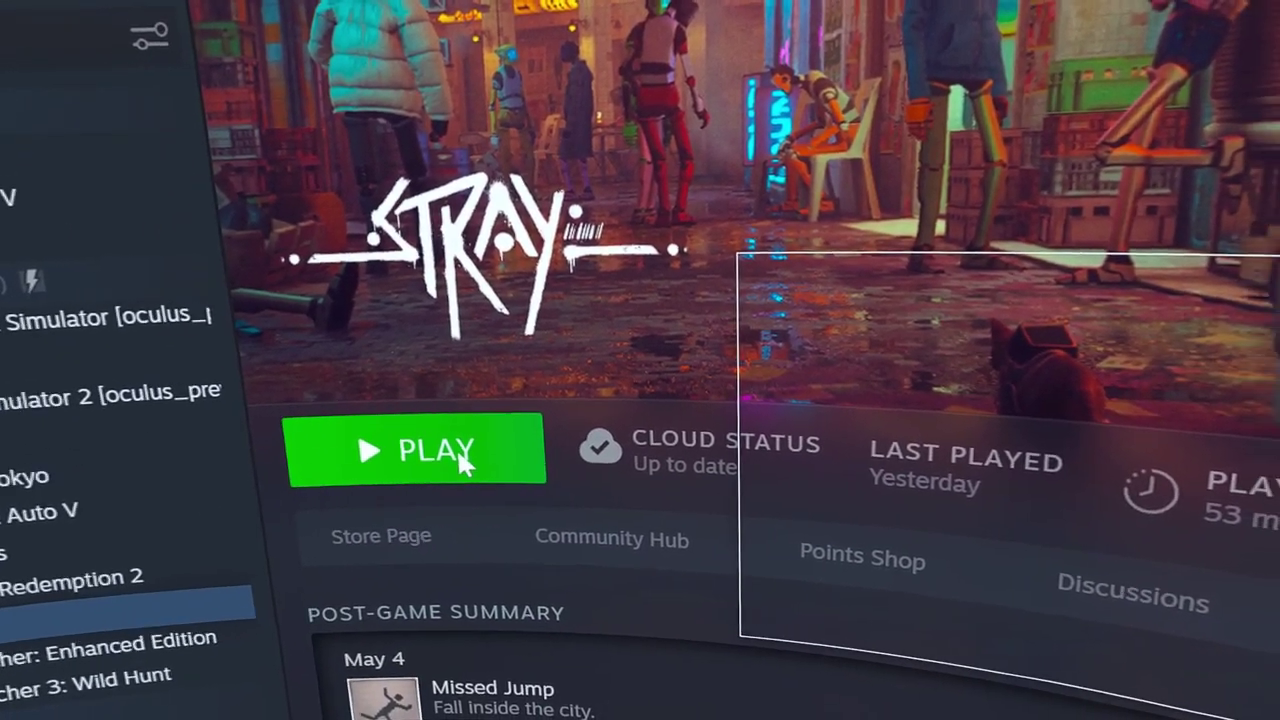
left_click(170, 612)
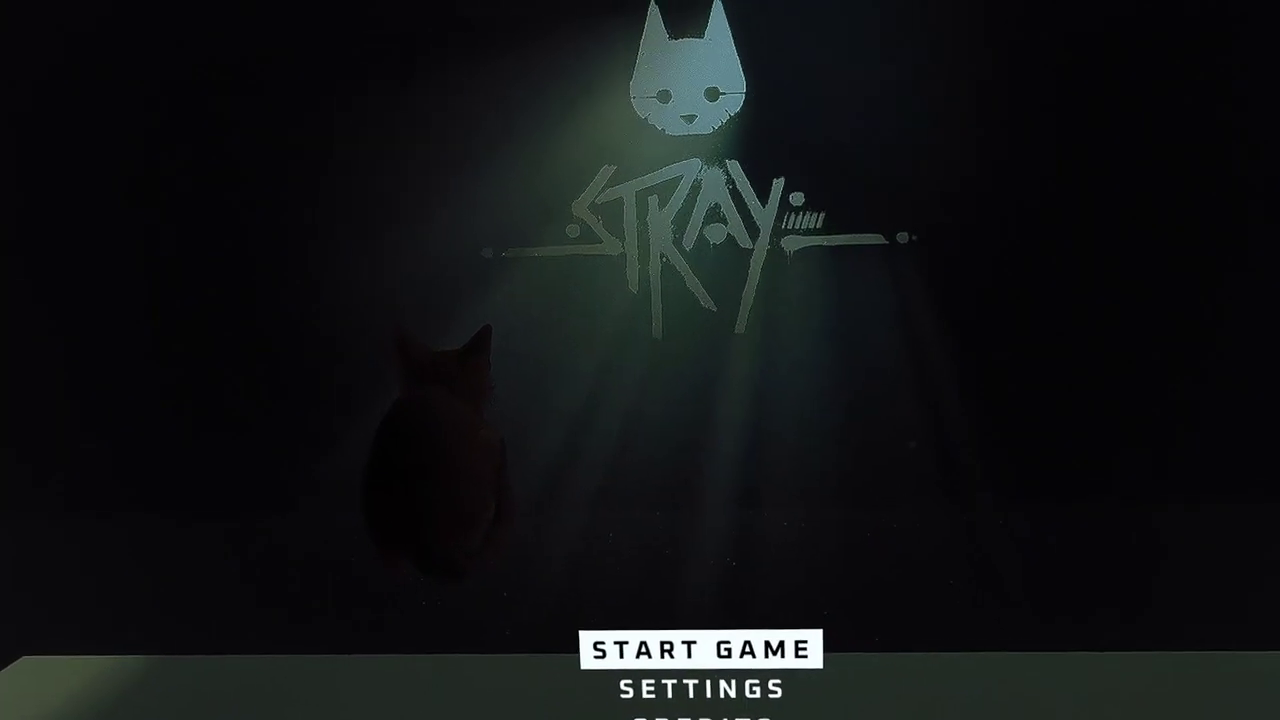
Step: Start the game from Stray's main menu and clear save slot 3 to free it for a new game
key("Return")
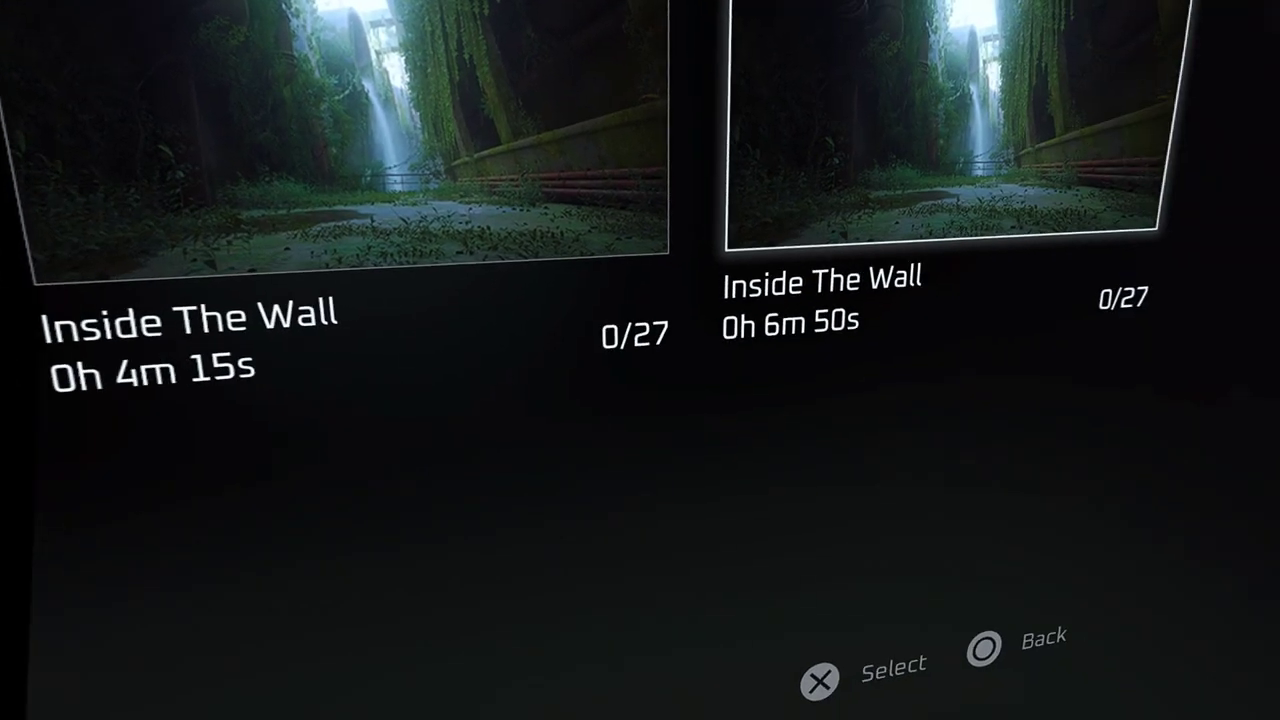
key("Return")
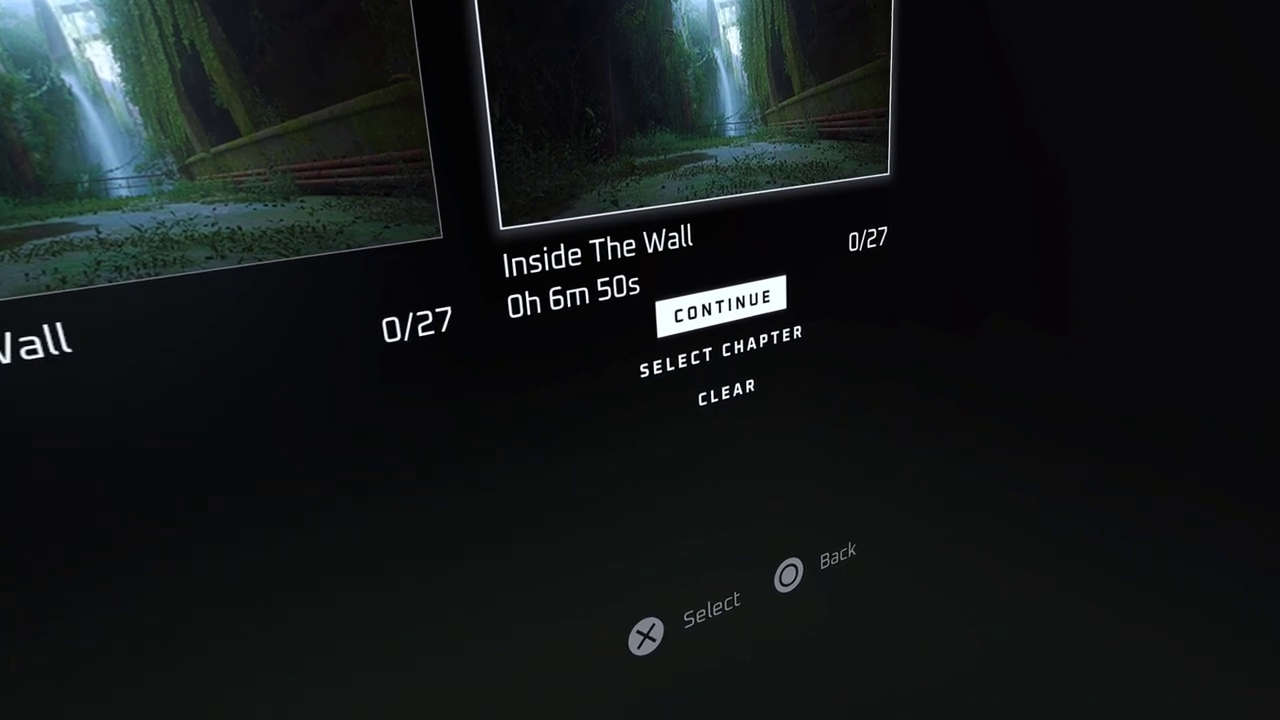
key("Down")
key("Return")
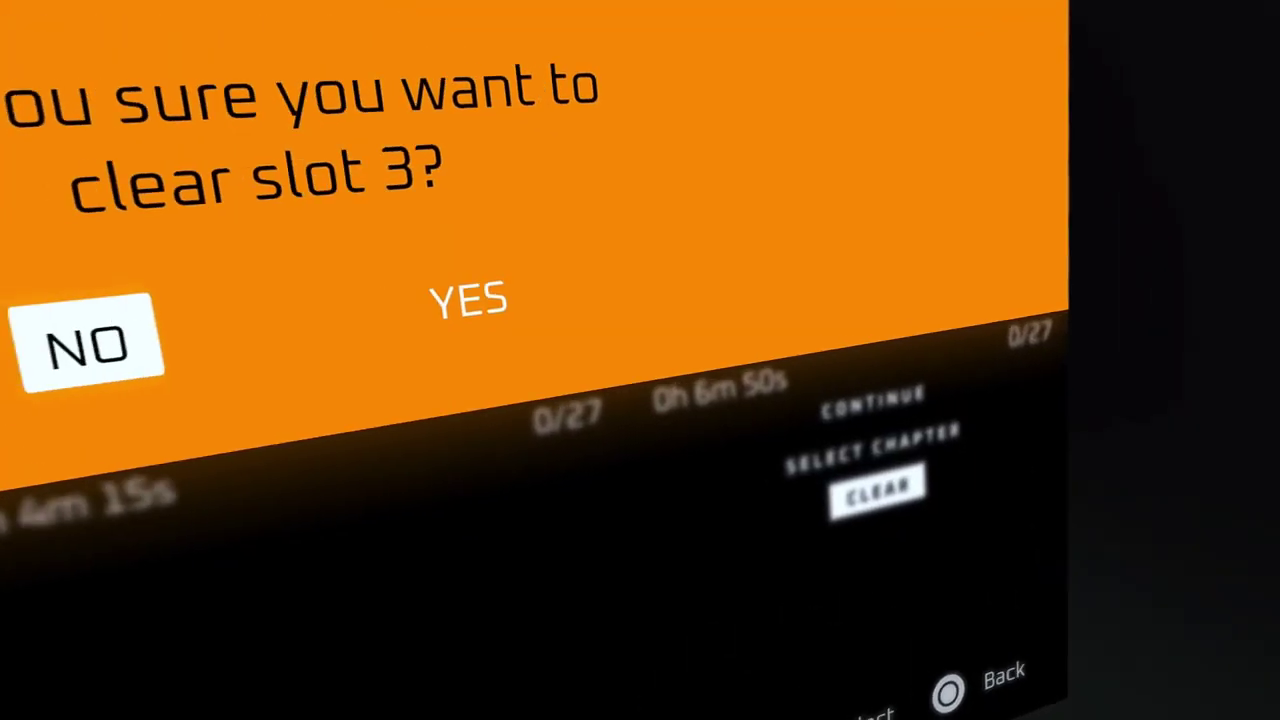
key("Right")
key("Return")
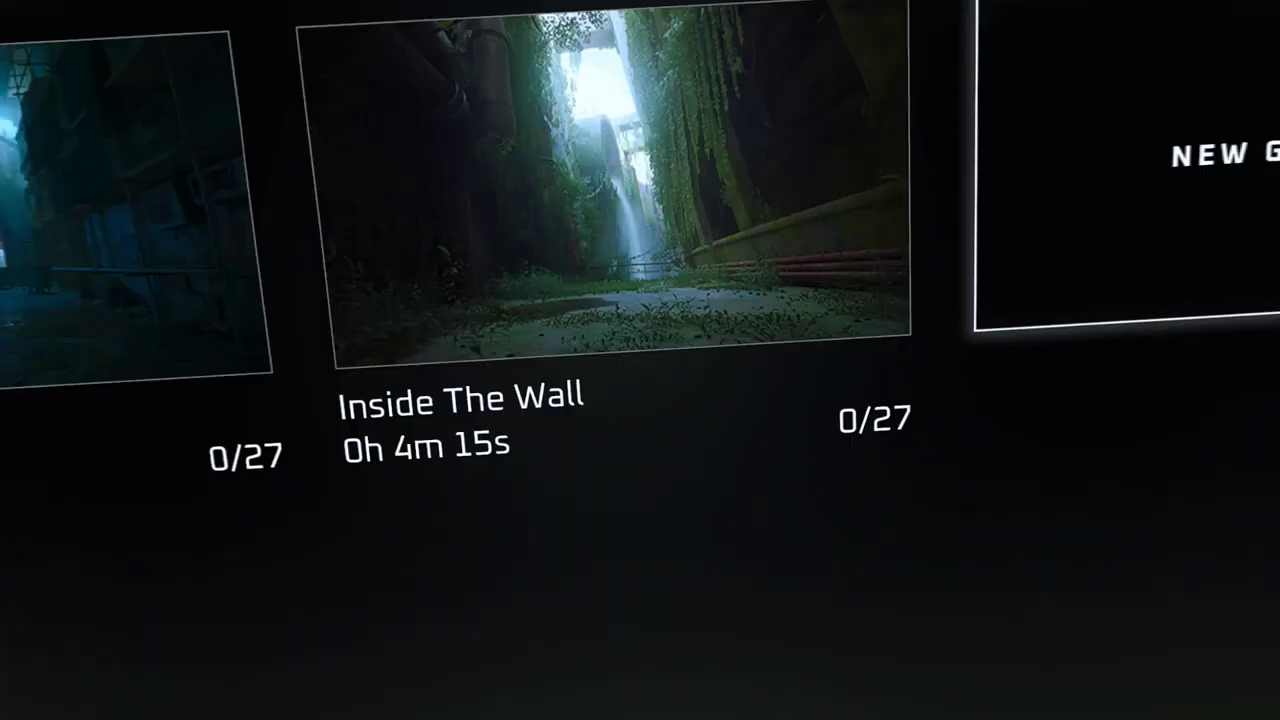